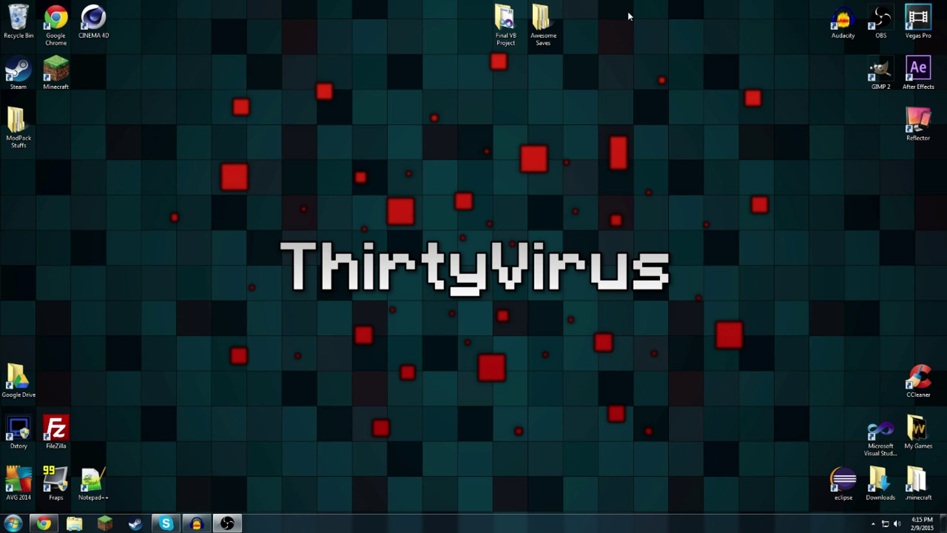
Restore and maximize the Chrome window showing the OBS project site.
left_click(44, 523)
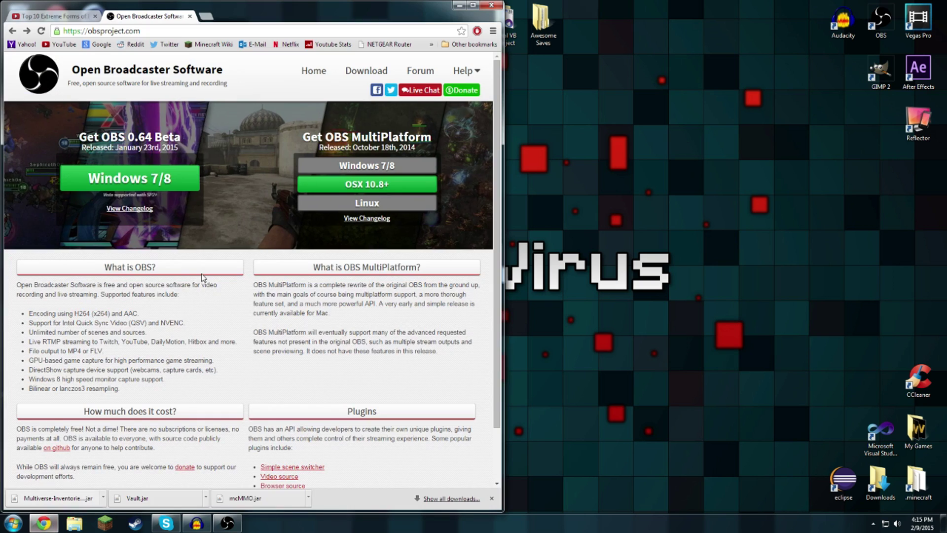
double_click(471, 14)
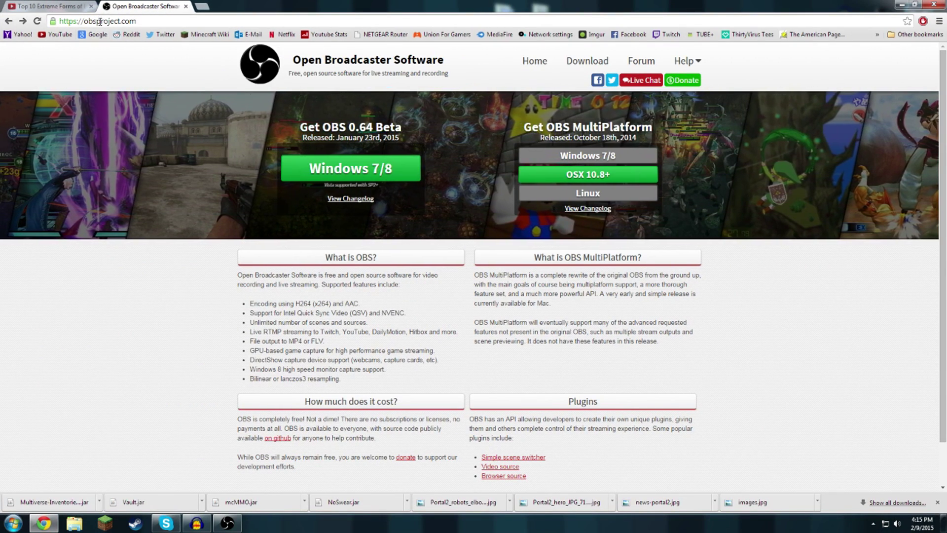
left_click_drag(102, 21, 156, 22)
left_click(311, 95)
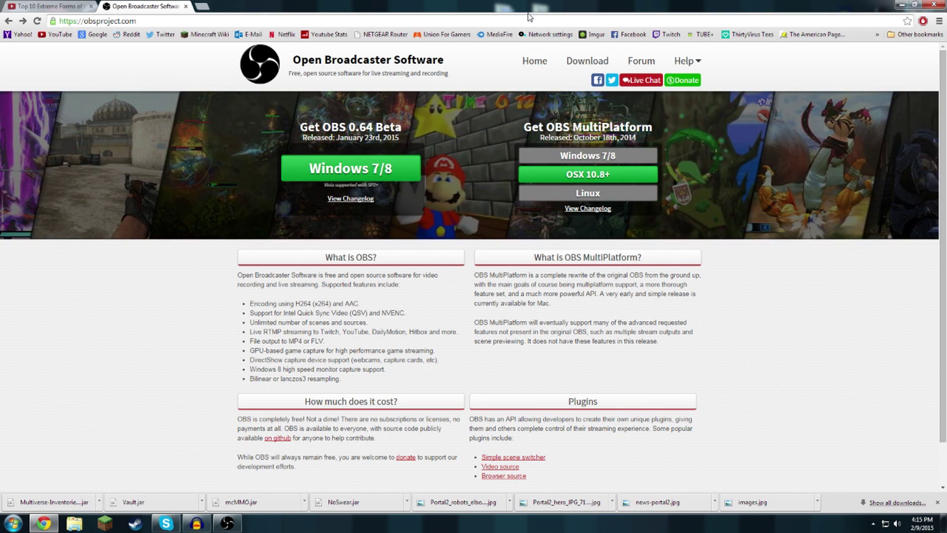
Snap Chrome to the left half and place the OBS main window on the right.
left_click_drag(551, 6, 0, 5)
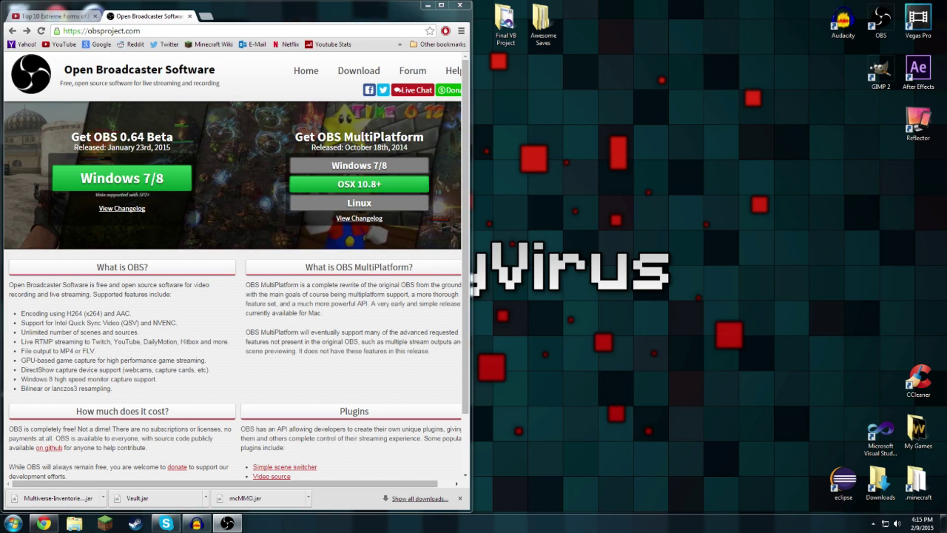
key("alt+Tab")
left_click_drag(726, 118, 629, 114)
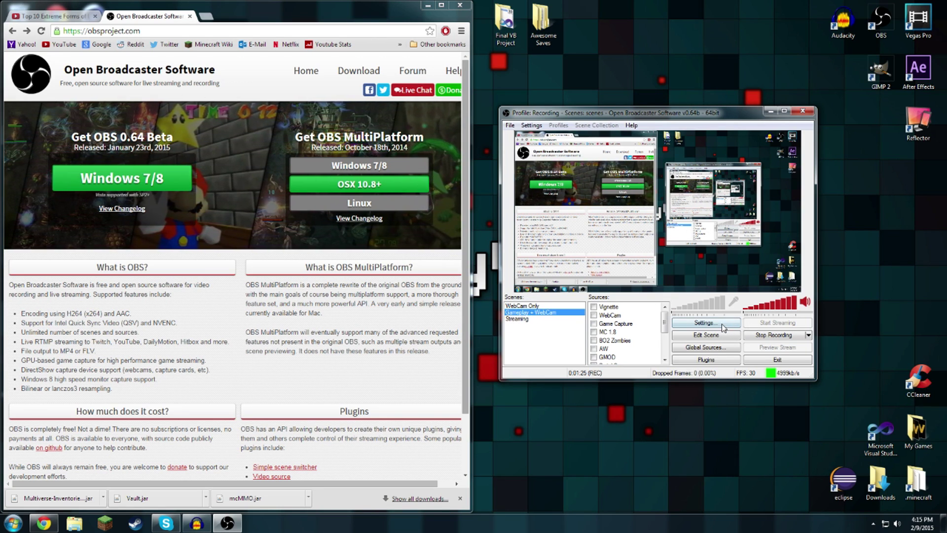
Open OBS Settings and position the dialog on the right beside the browser.
left_click(694, 324)
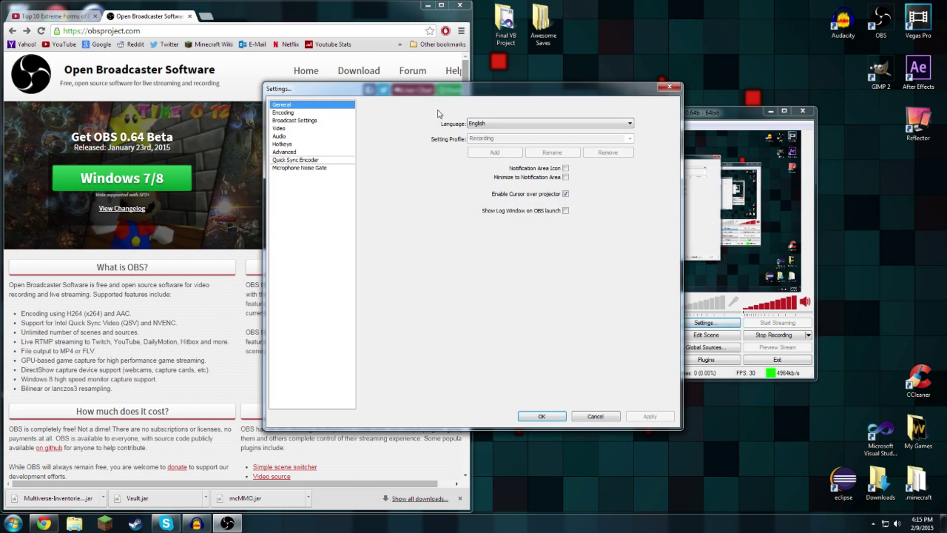
left_click_drag(494, 90, 700, 70)
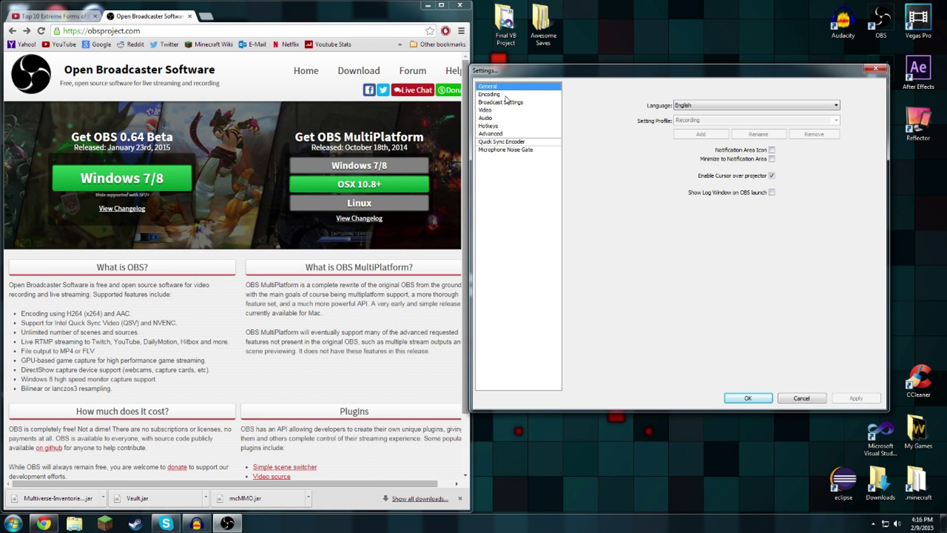
Set the Encoding Max Bitrate to 15000 and apply it.
left_click(505, 94)
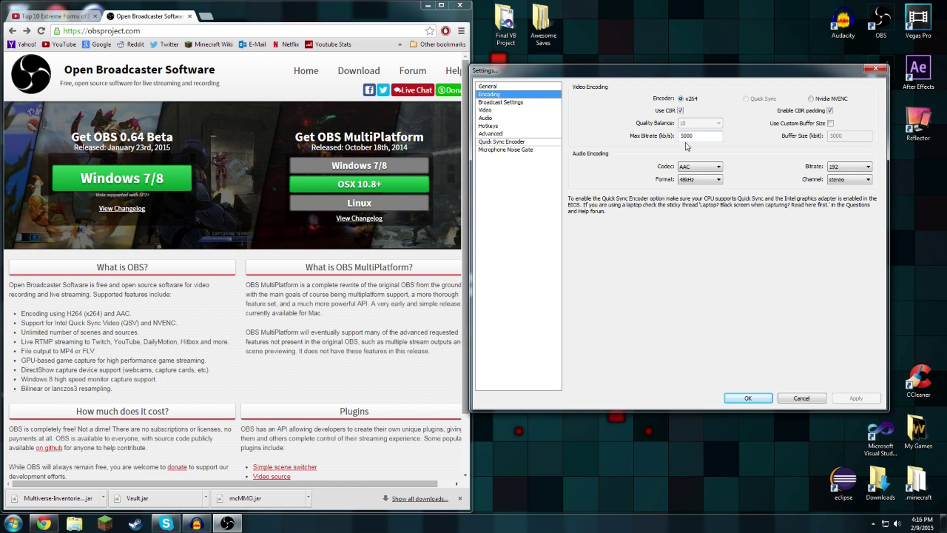
type("1")
left_click(849, 393)
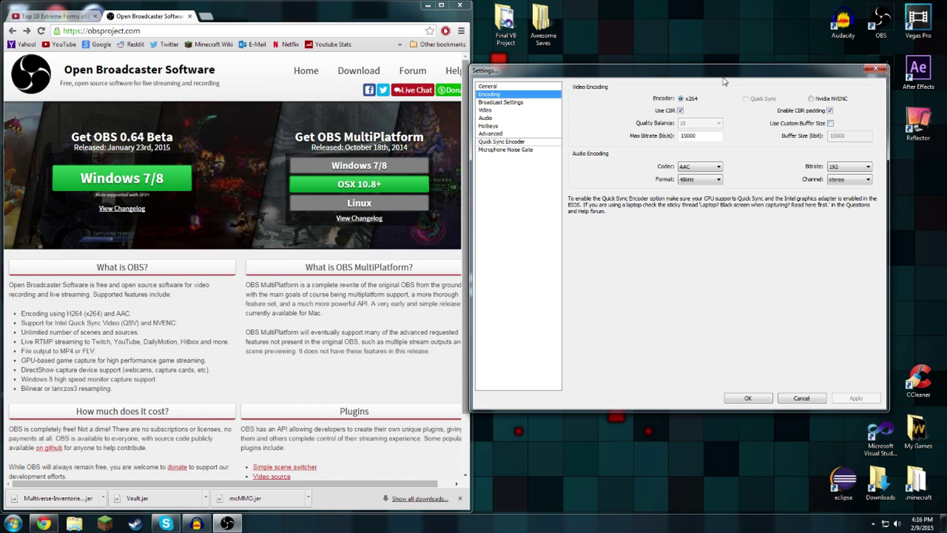
left_click(685, 137)
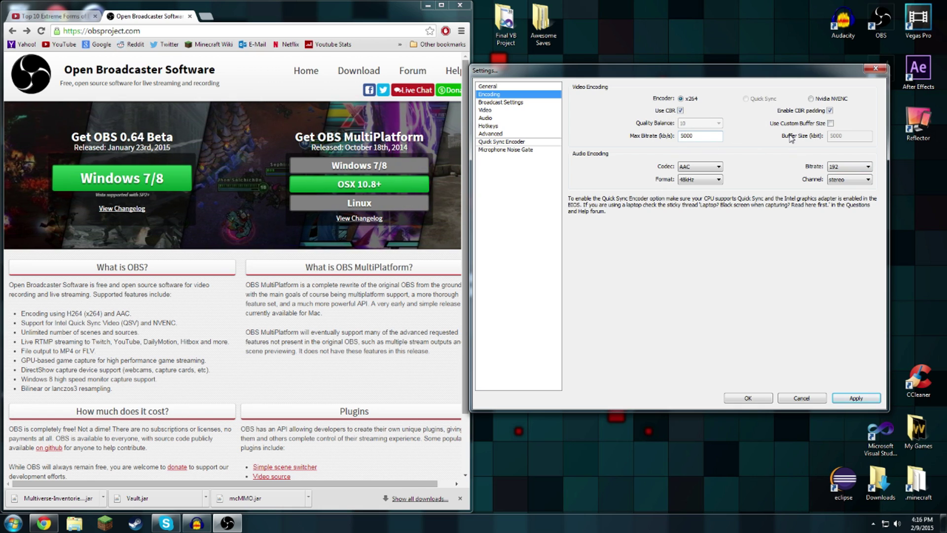
left_click_drag(700, 137, 685, 137)
left_click(711, 138)
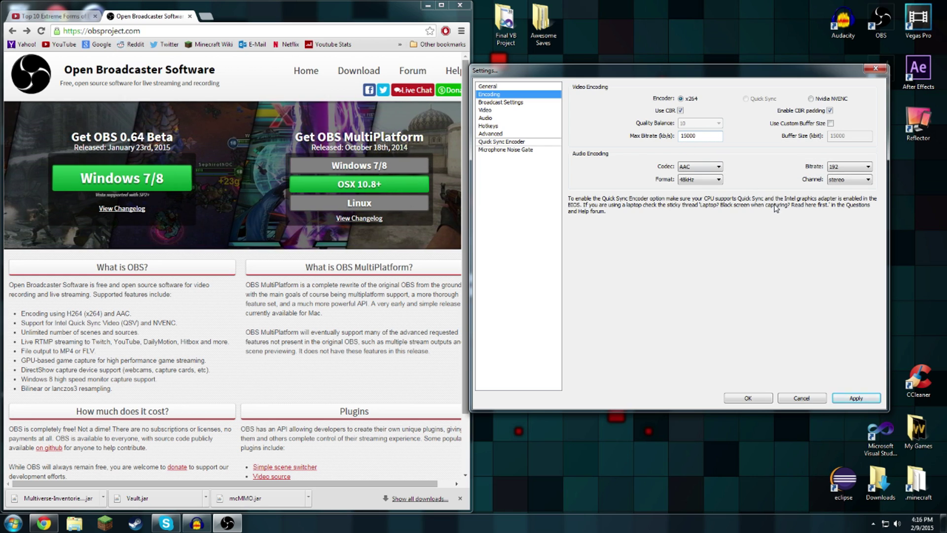
left_click(844, 401)
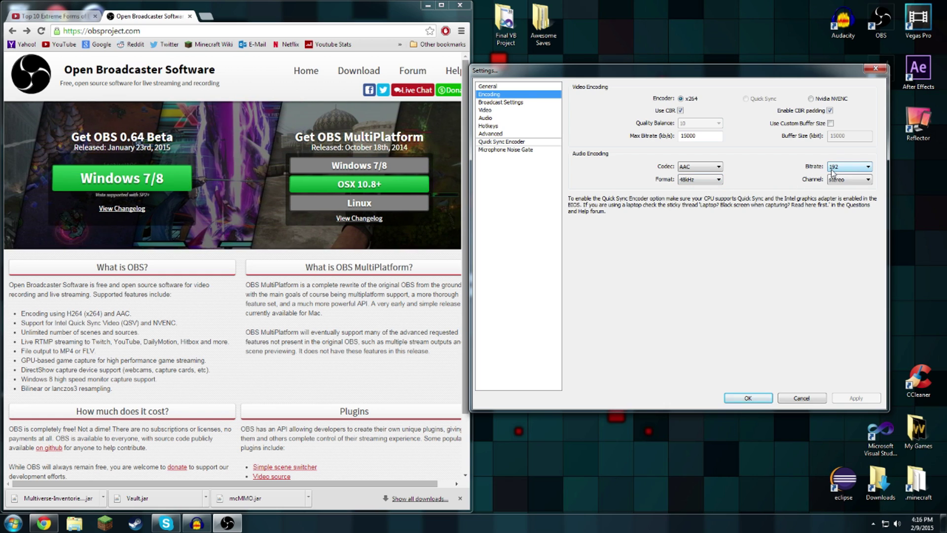
Keep stereo as the audio channel in the Encoding settings.
left_click(840, 180)
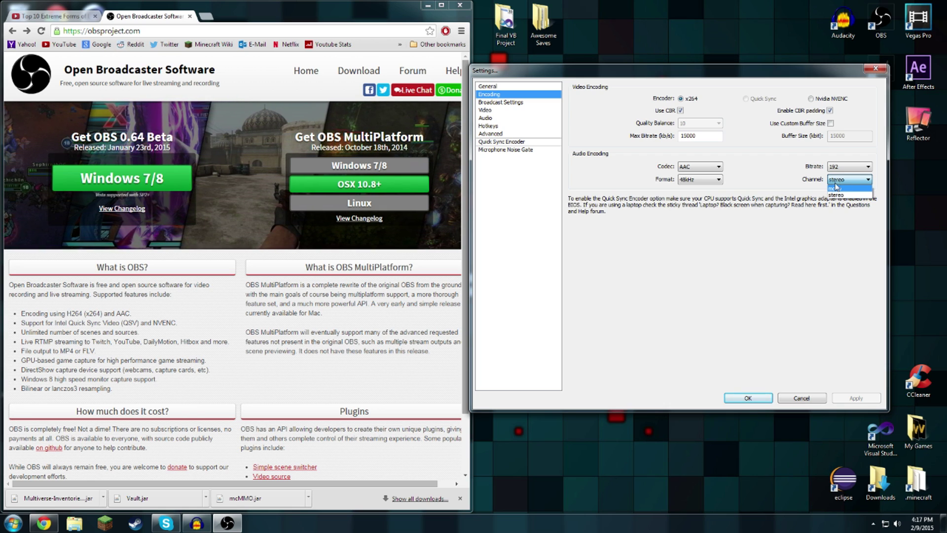
left_click(841, 195)
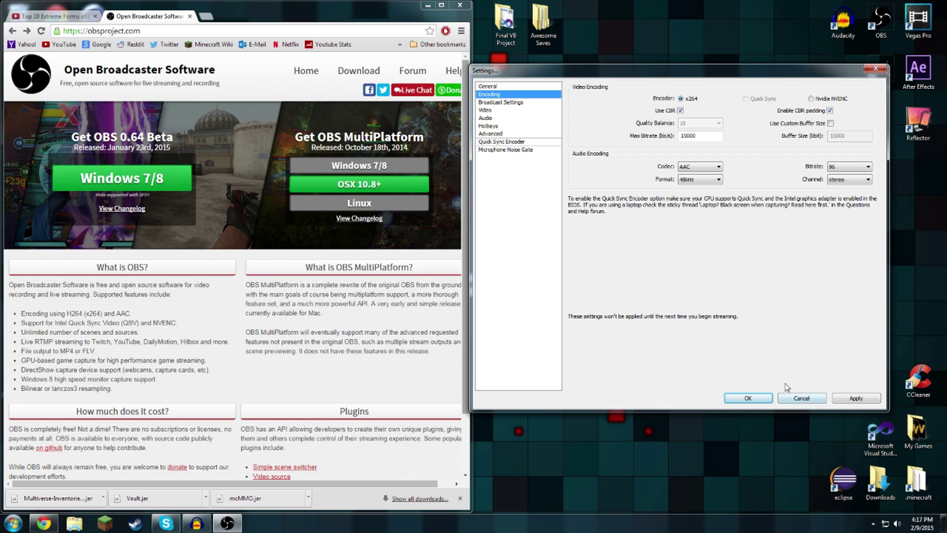
left_click(523, 102)
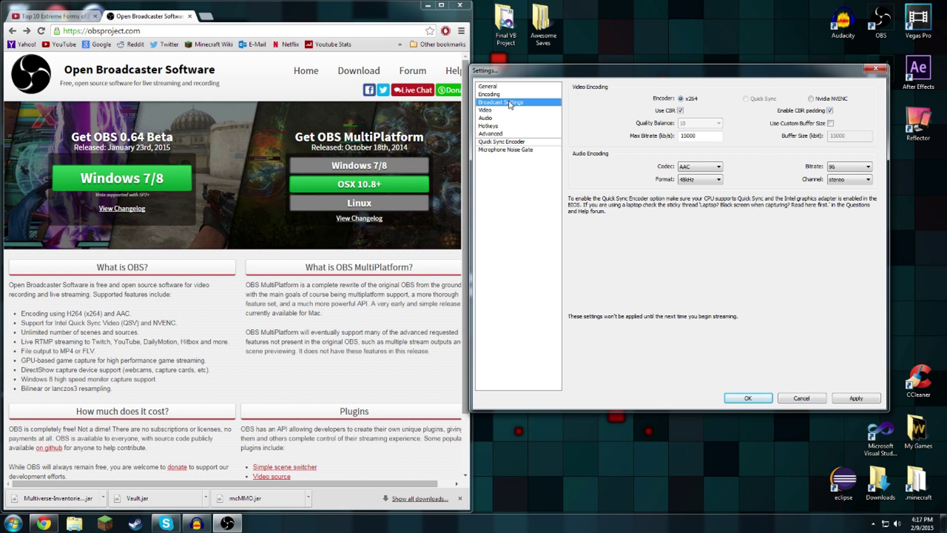
Decline the pending audio change and keep Broadcast Mode as File Output Only.
left_click(499, 292)
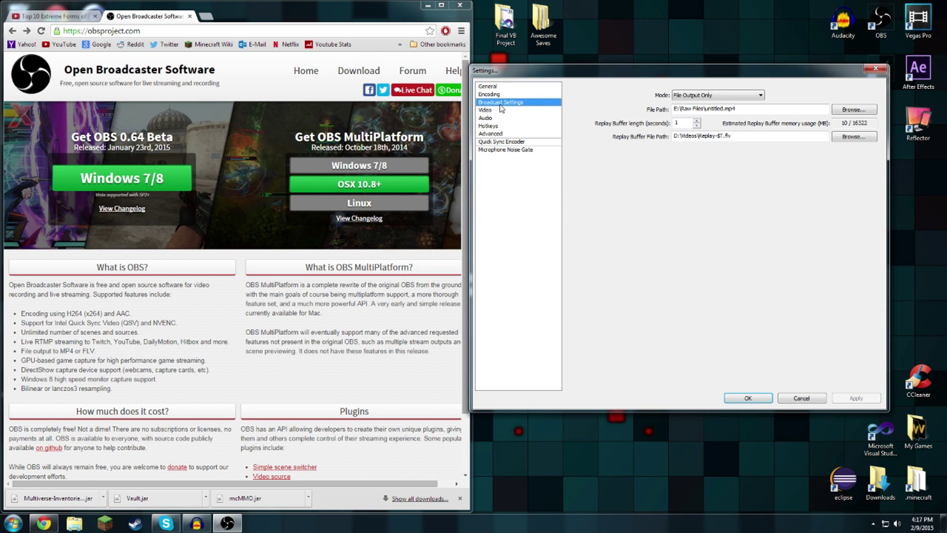
left_click(490, 94)
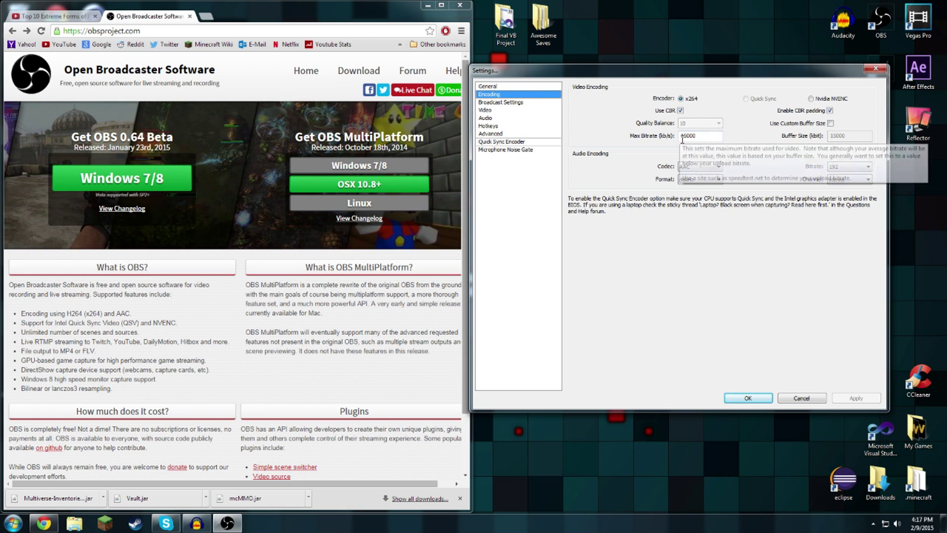
left_click(527, 102)
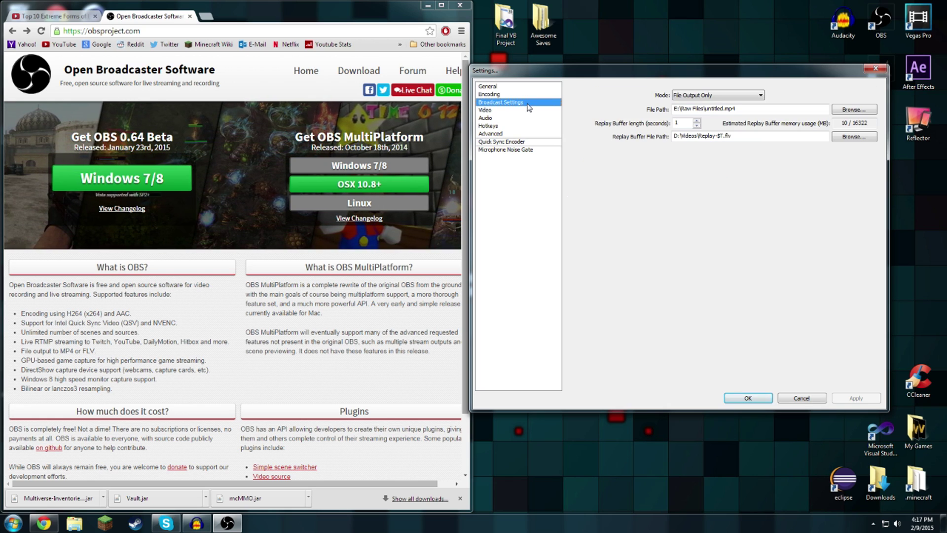
left_click(712, 96)
left_click(710, 110)
Confirm the output file path E:\Raw Files\untitled.mp4 without changing it.
mouse_move(755, 109)
left_click(855, 109)
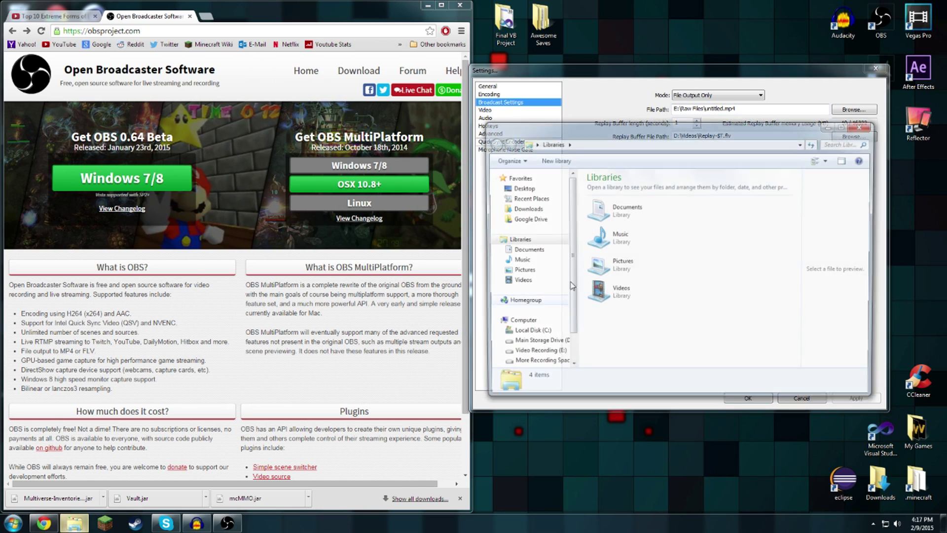
left_click(538, 354)
double_click(597, 208)
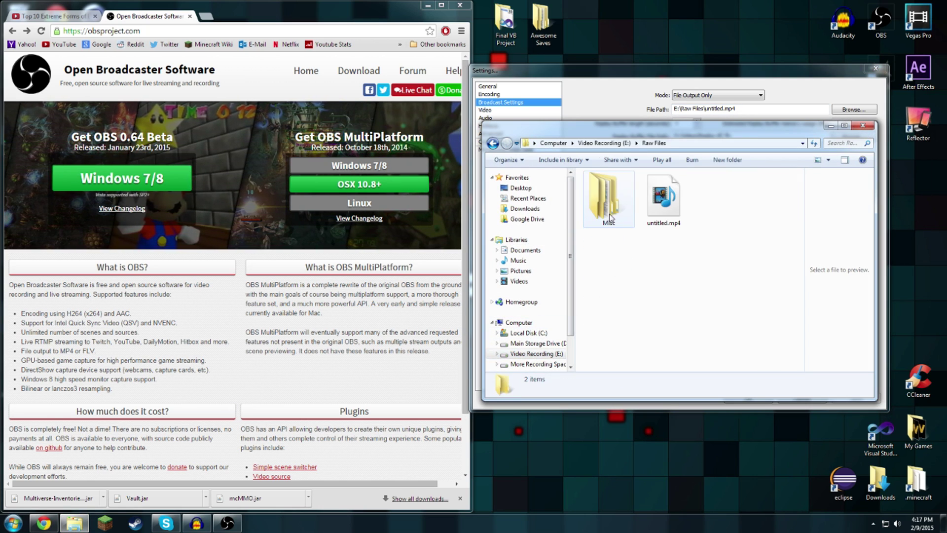
left_click(674, 194)
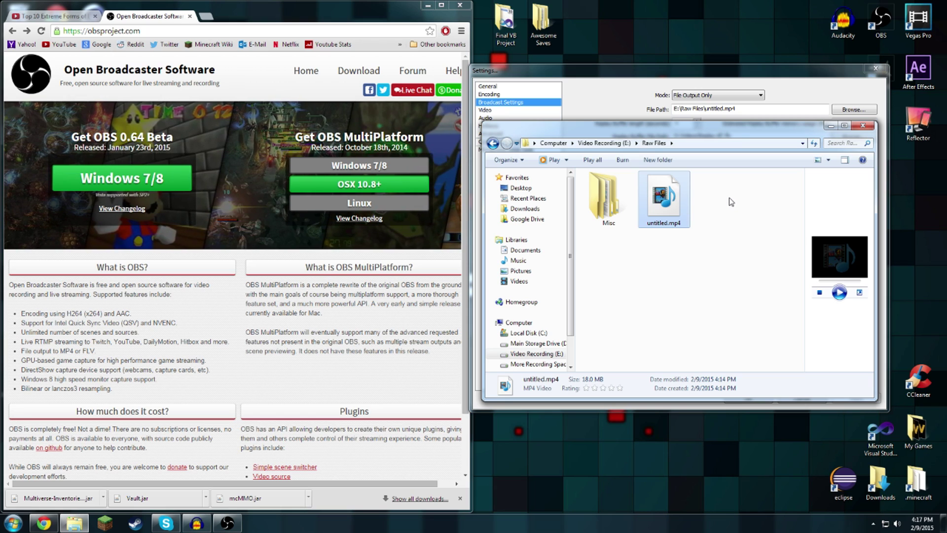
left_click(734, 201)
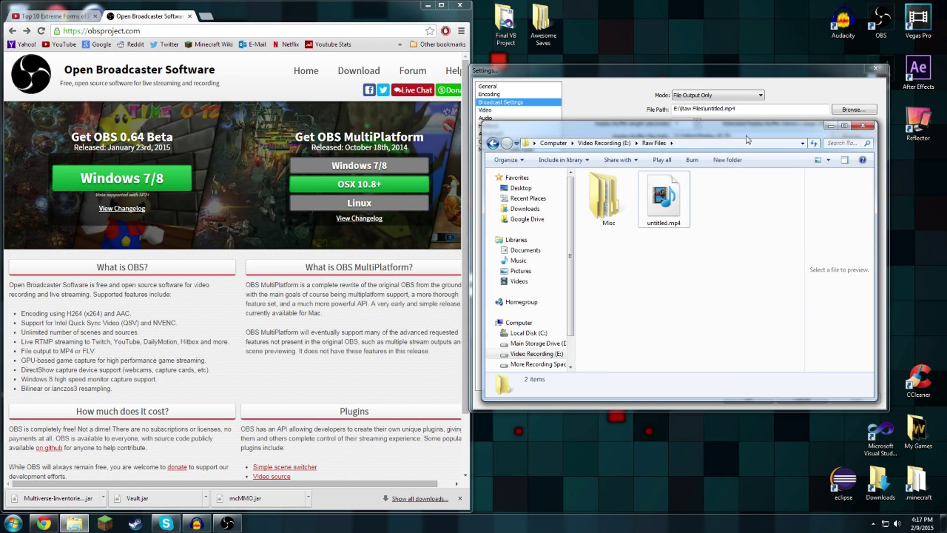
left_click(864, 126)
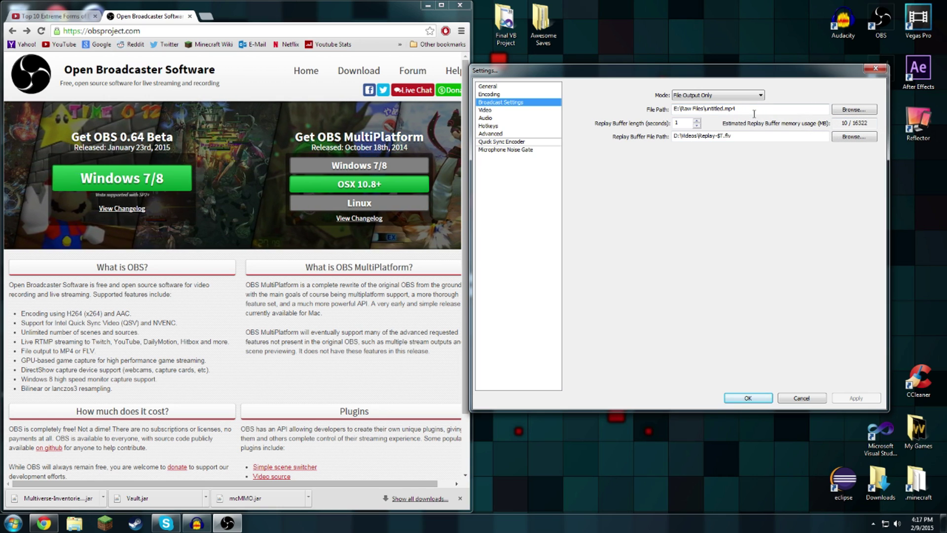
left_click(754, 112)
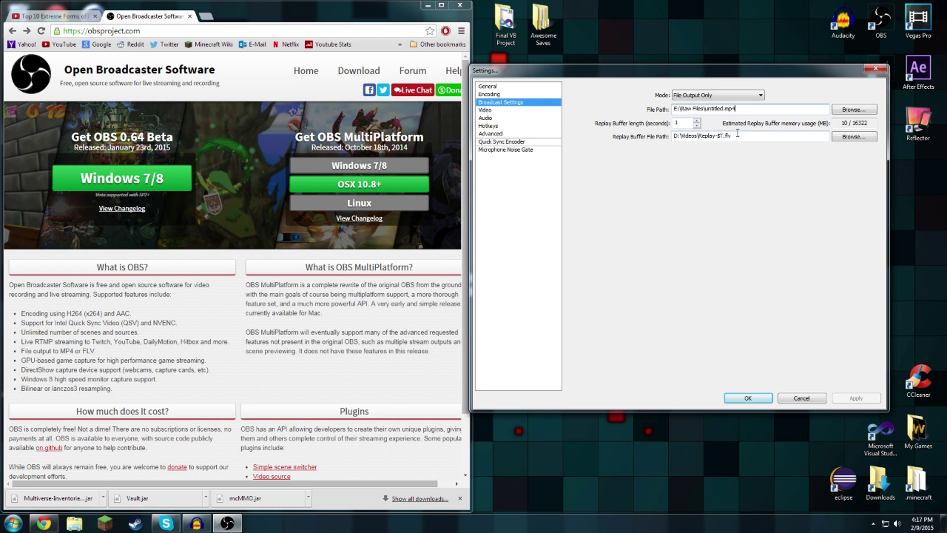
Keep the 1920x1080 base resolution without downscaling, set 60 FPS, and apply.
left_click(486, 111)
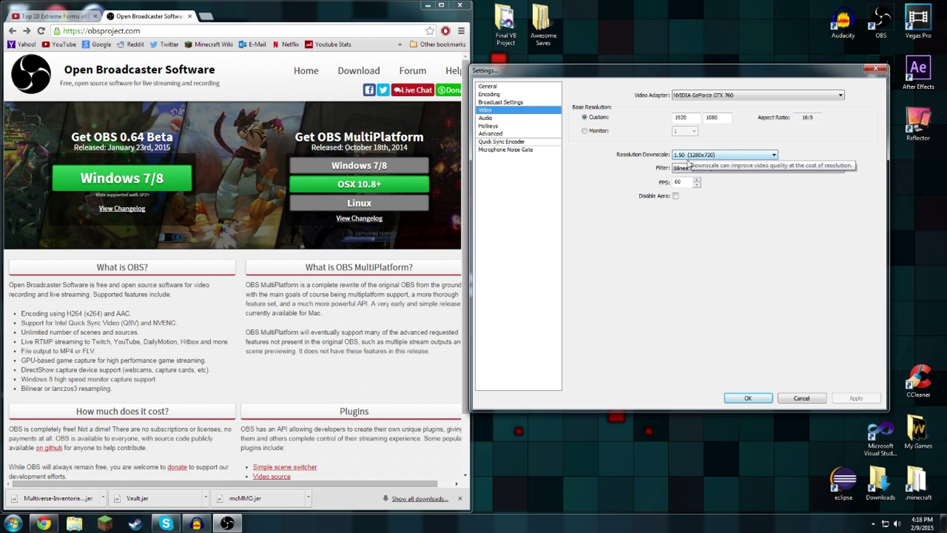
left_click(720, 156)
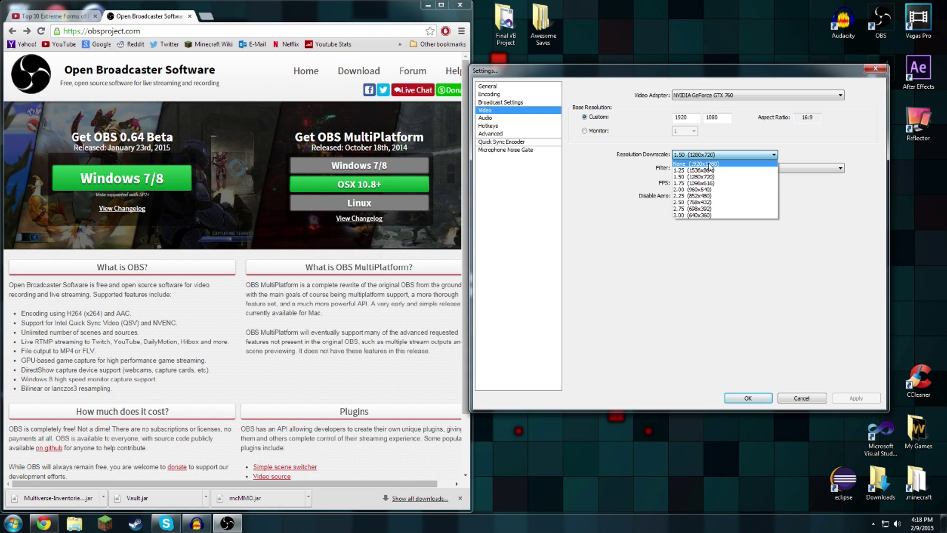
left_click(710, 164)
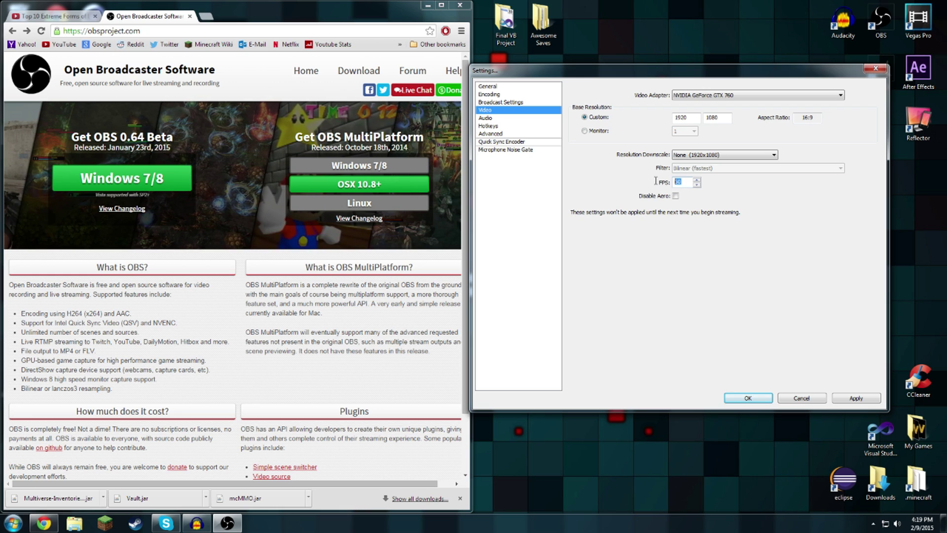
left_click(685, 181)
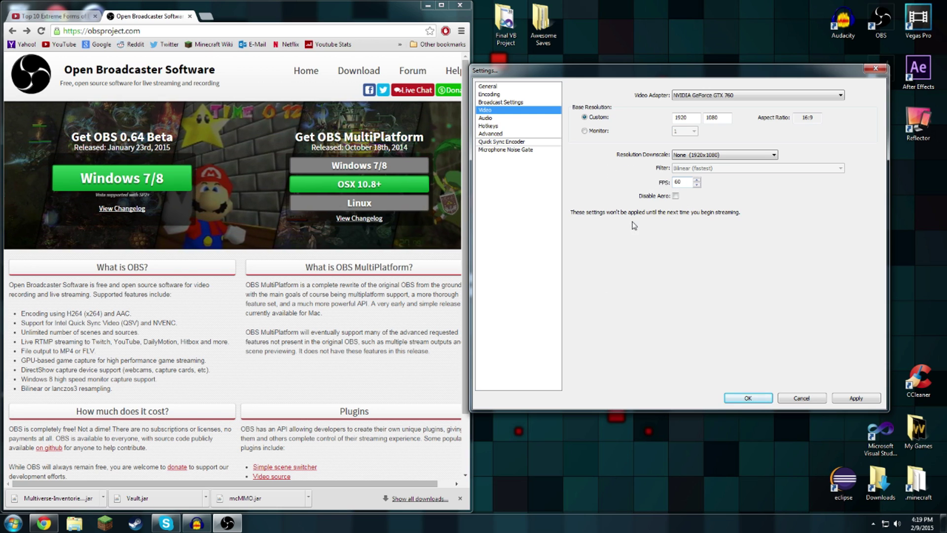
left_click(842, 398)
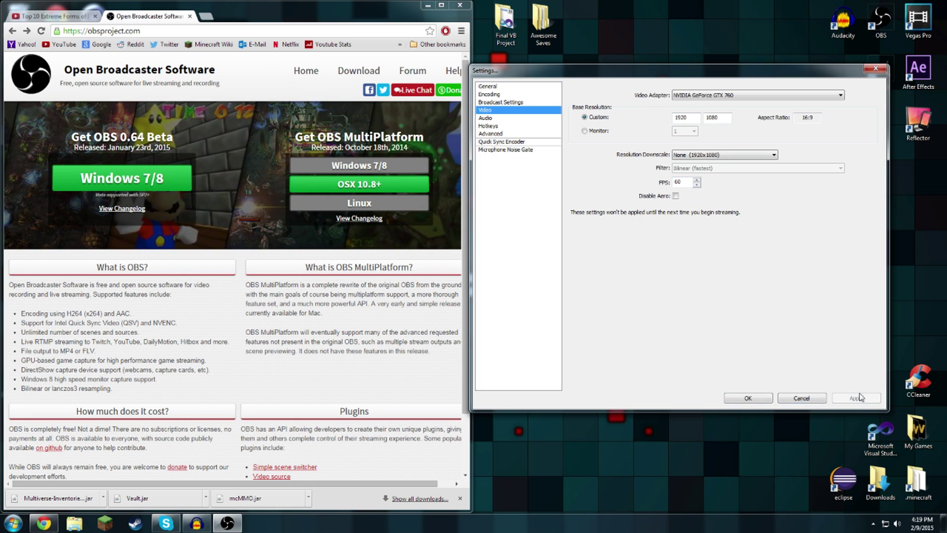
left_click(509, 118)
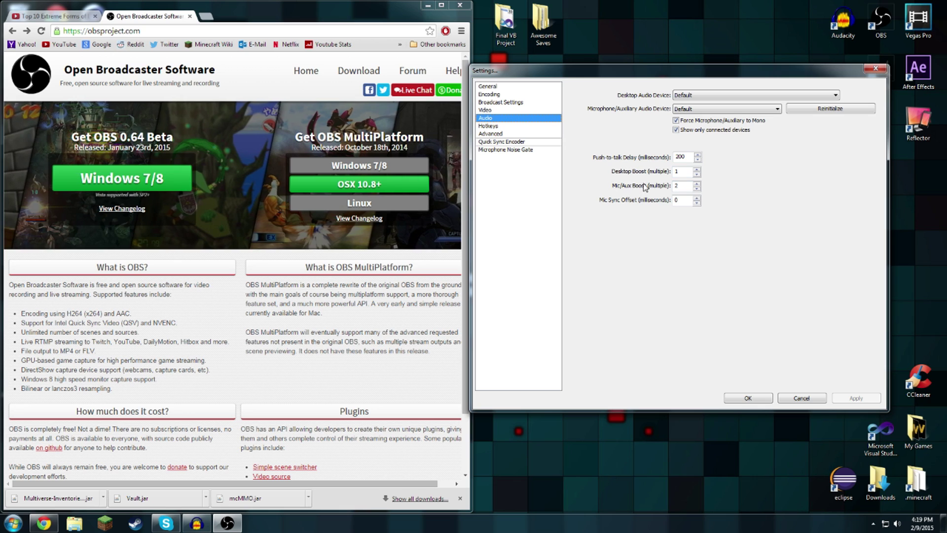
Check the Mic/Aux Boost value and leave it at 2.
left_click(685, 186)
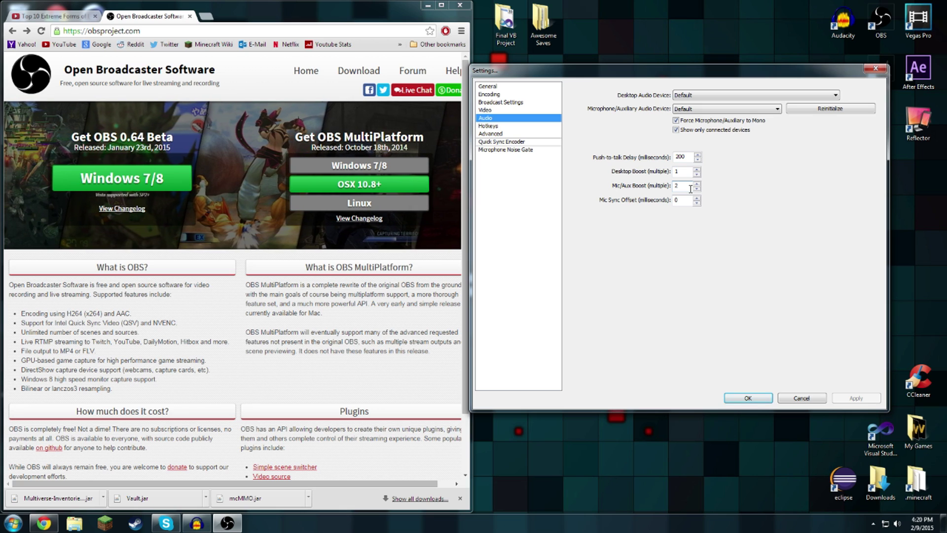
left_click_drag(690, 189, 655, 186)
left_click(679, 186)
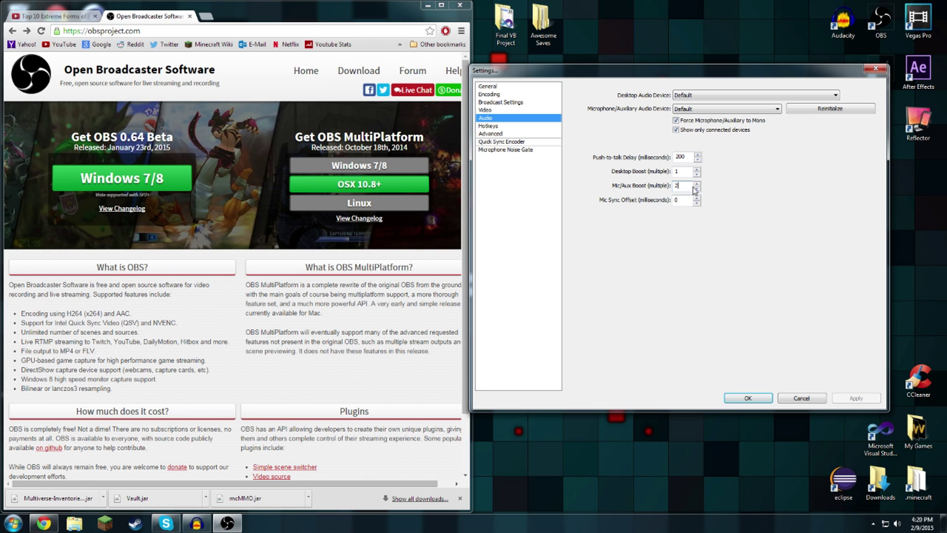
left_click(508, 126)
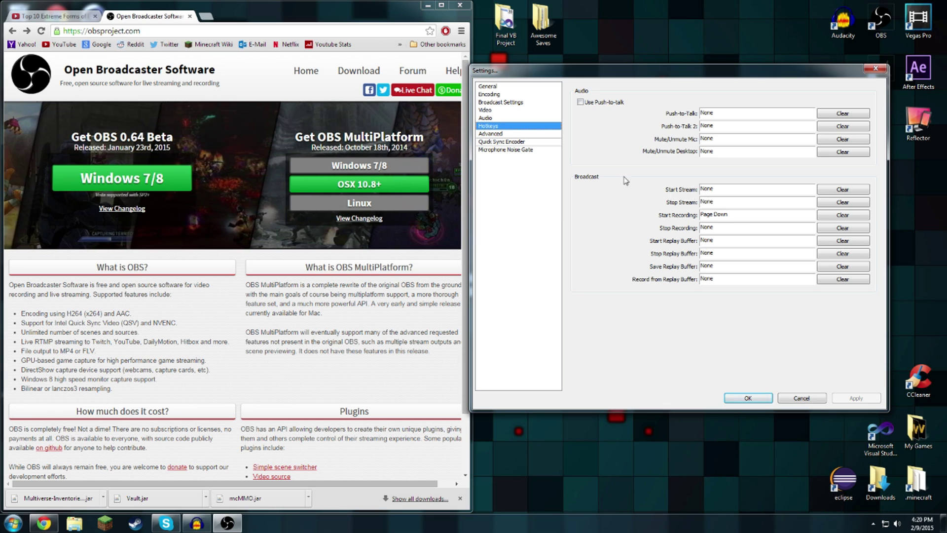
Move from the Hotkeys page to the Advanced settings page.
left_click(503, 134)
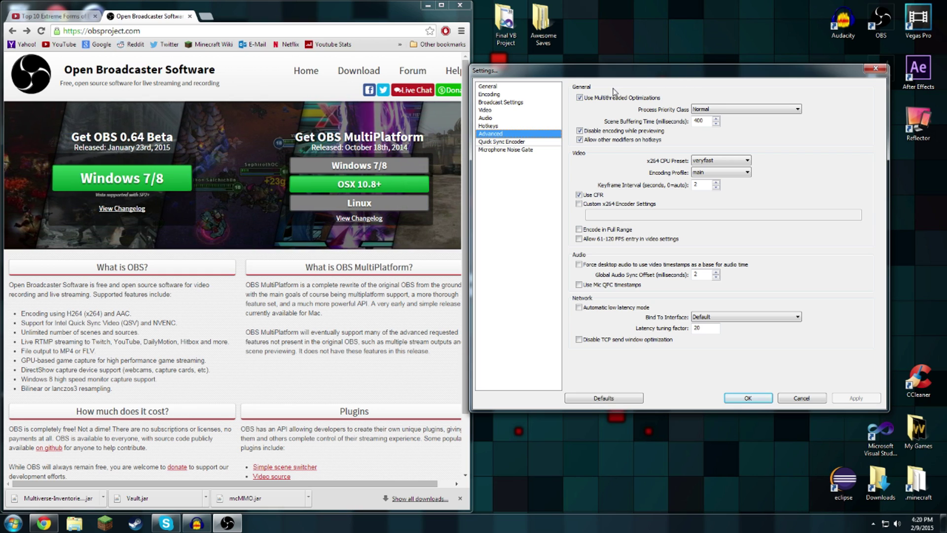
left_click(738, 109)
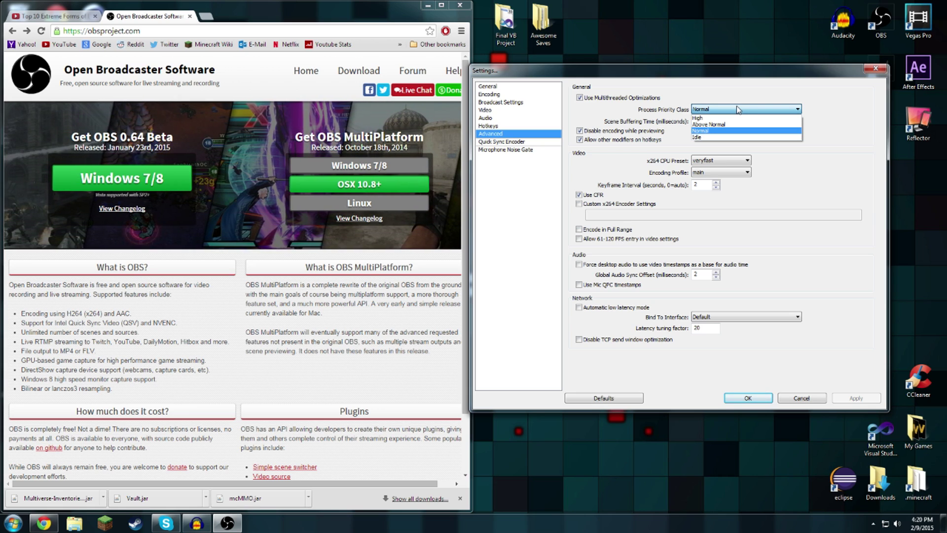
left_click(738, 109)
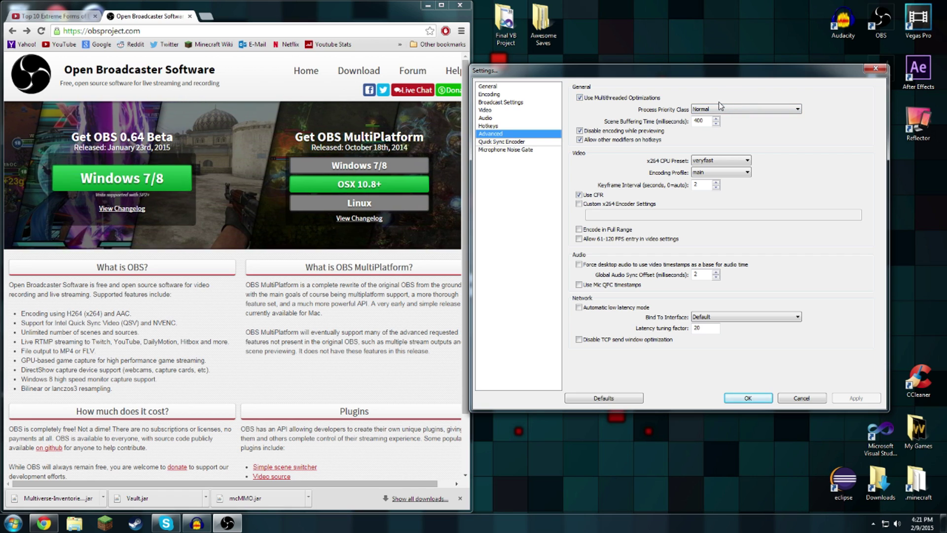
left_click(747, 110)
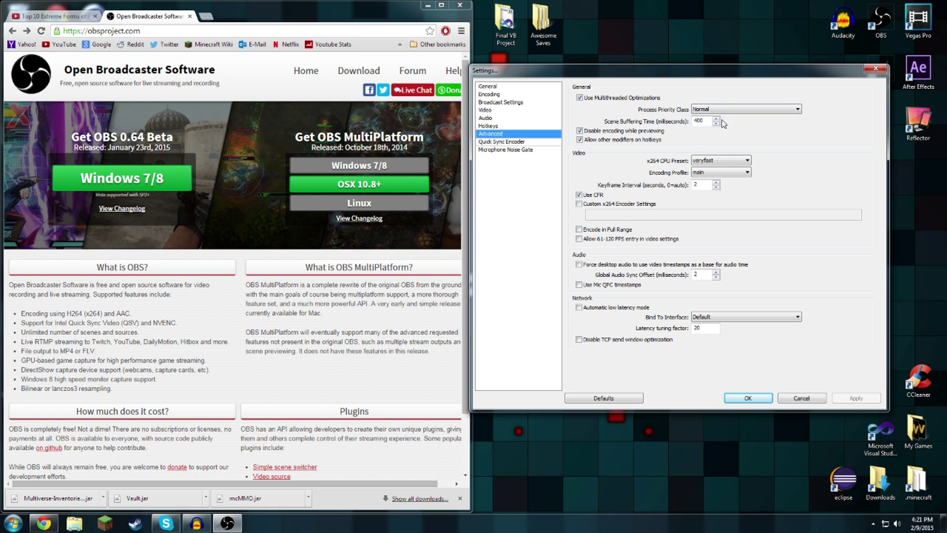
left_click_drag(708, 120, 664, 121)
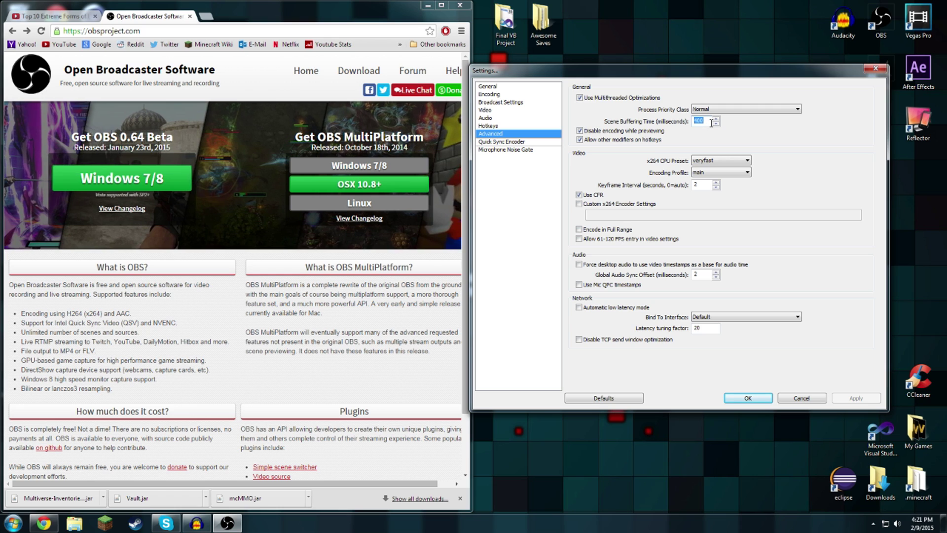
left_click(580, 140)
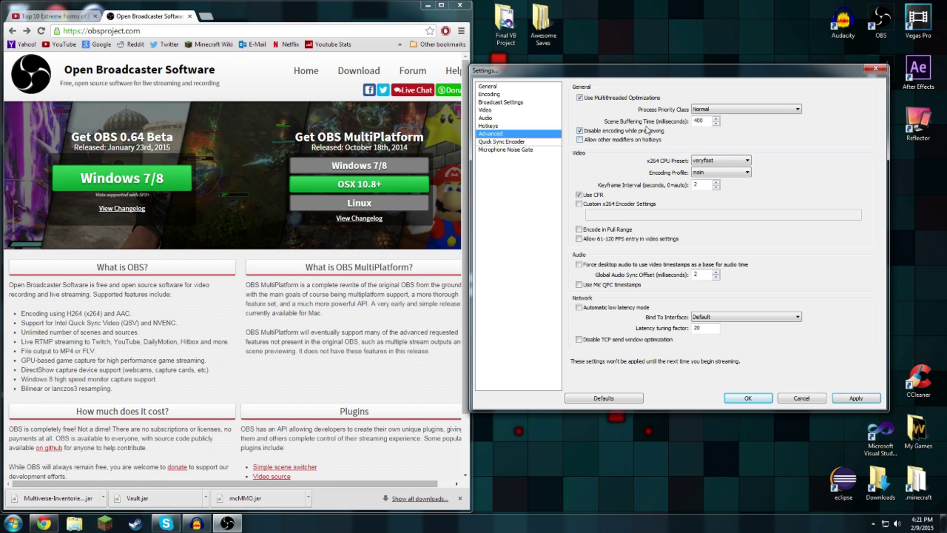
left_click(580, 140)
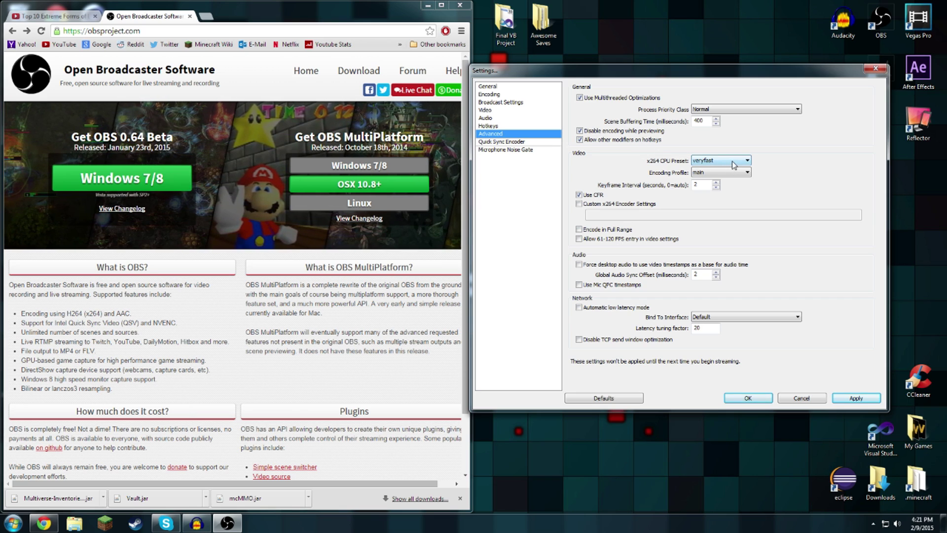
mouse_move(734, 164)
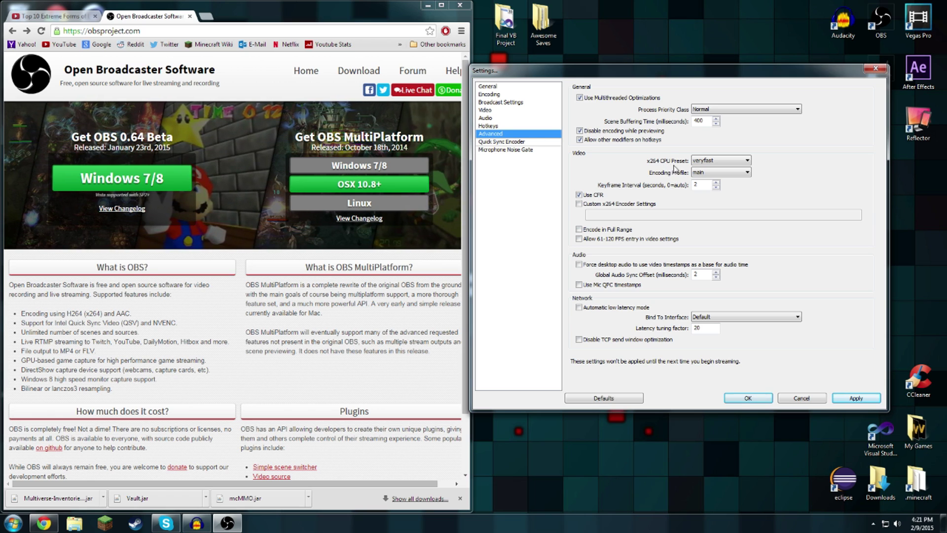
left_click(737, 164)
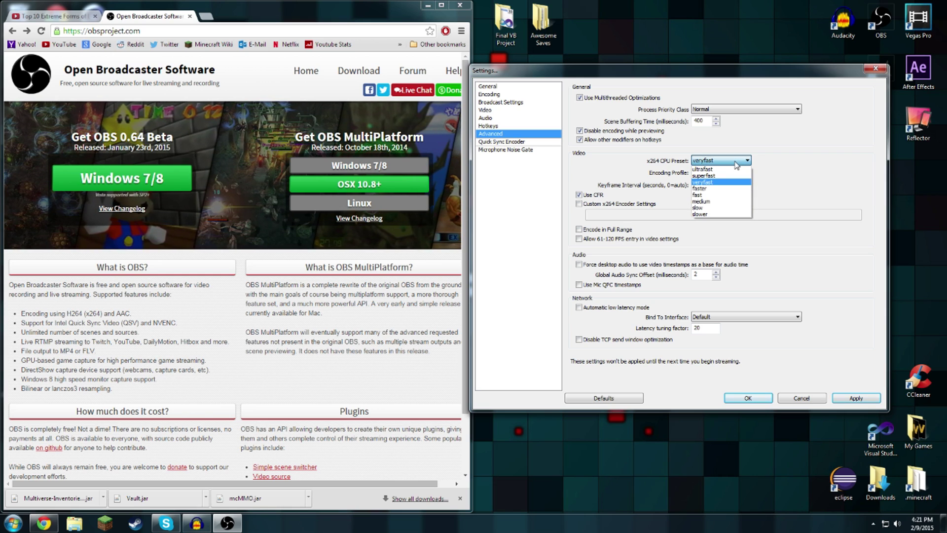
left_click(784, 156)
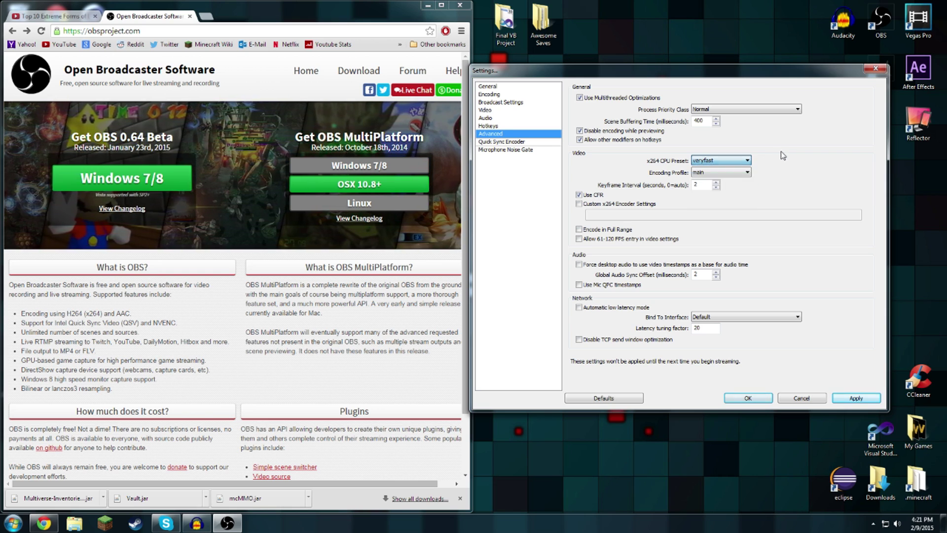
left_click(707, 185)
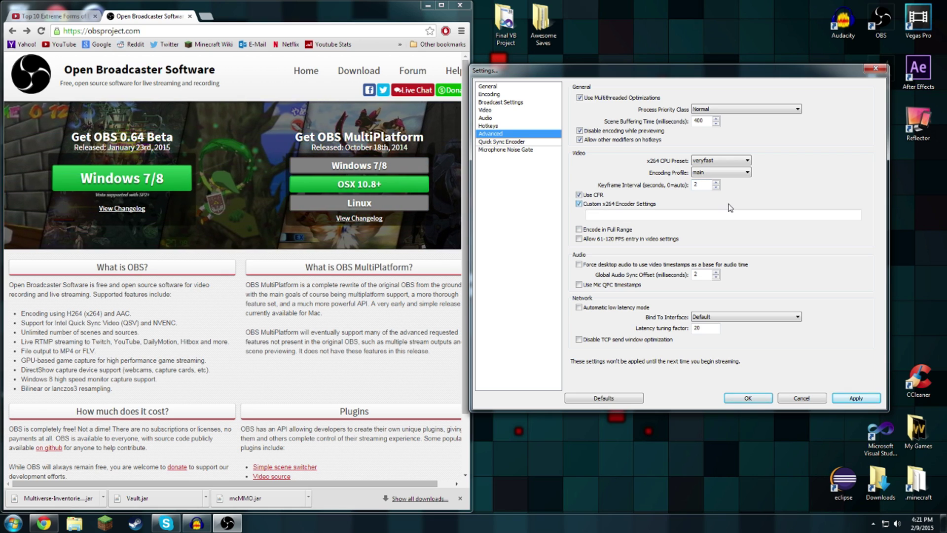
Disable Custom x264 Encoder Settings on the Advanced page.
left_click(580, 204)
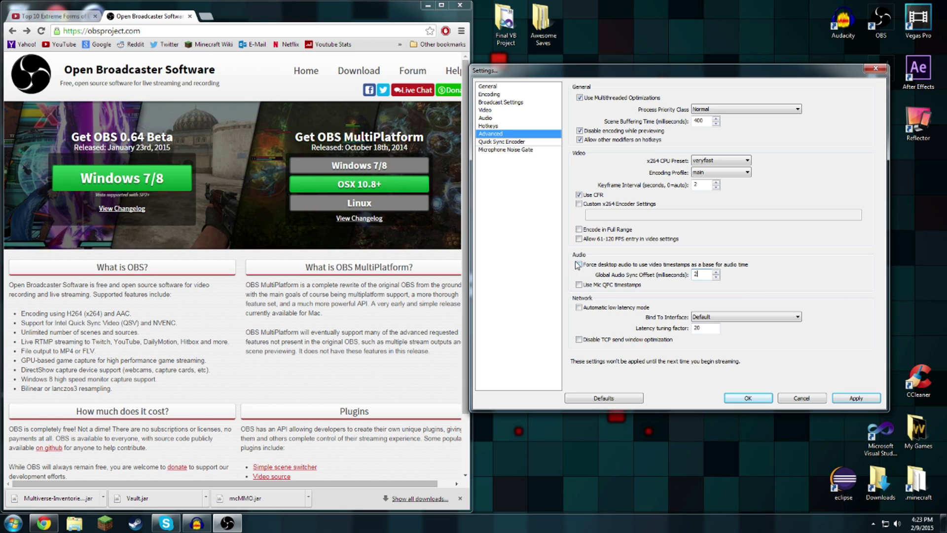
Apply the advanced changes and close the Settings dialog with Cancel.
left_click(857, 397)
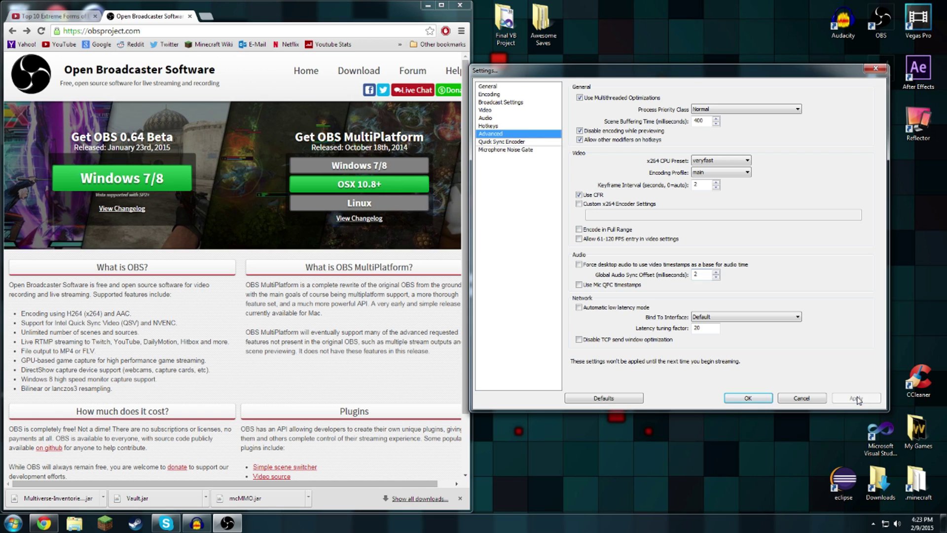
left_click(514, 142)
left_click(521, 149)
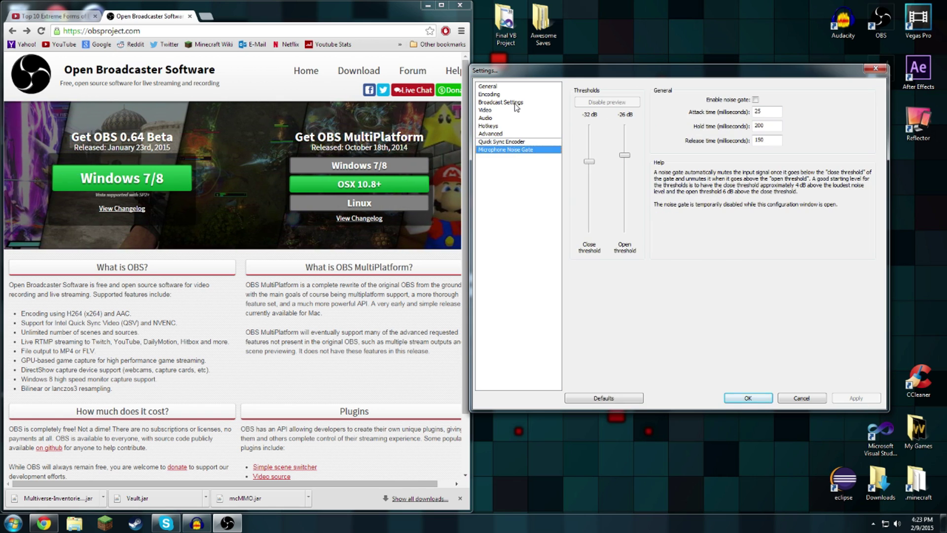
left_click(802, 398)
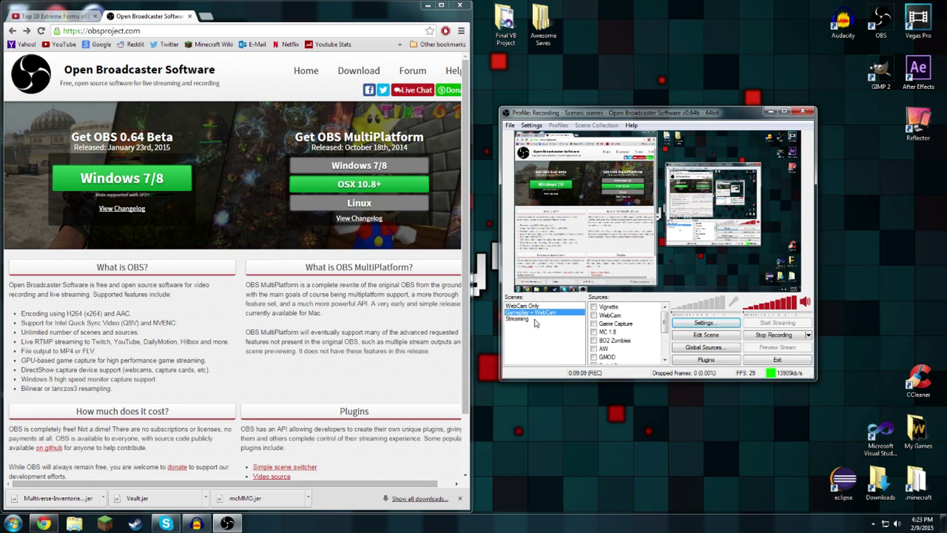
Open and dismiss the Scenes list context menu, then scroll the Sources list.
right_click(520, 342)
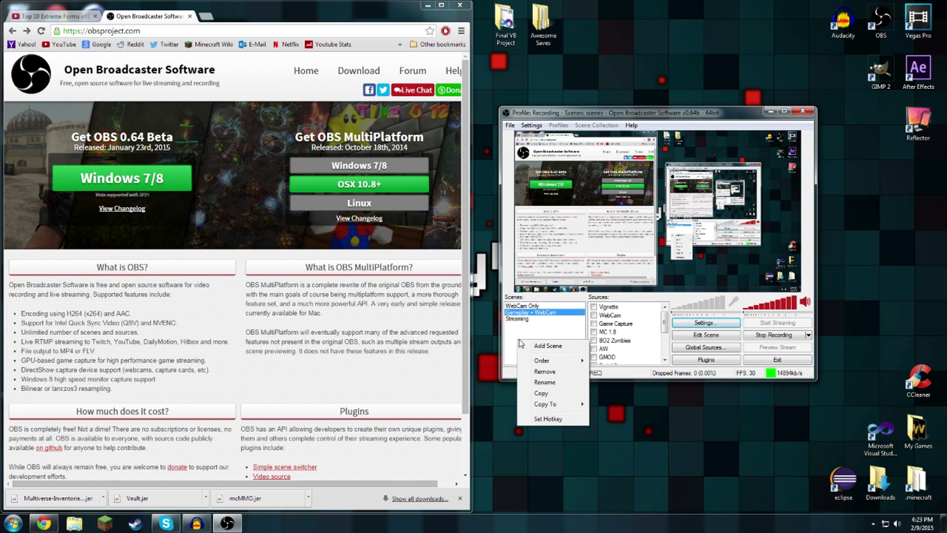
left_click(529, 333)
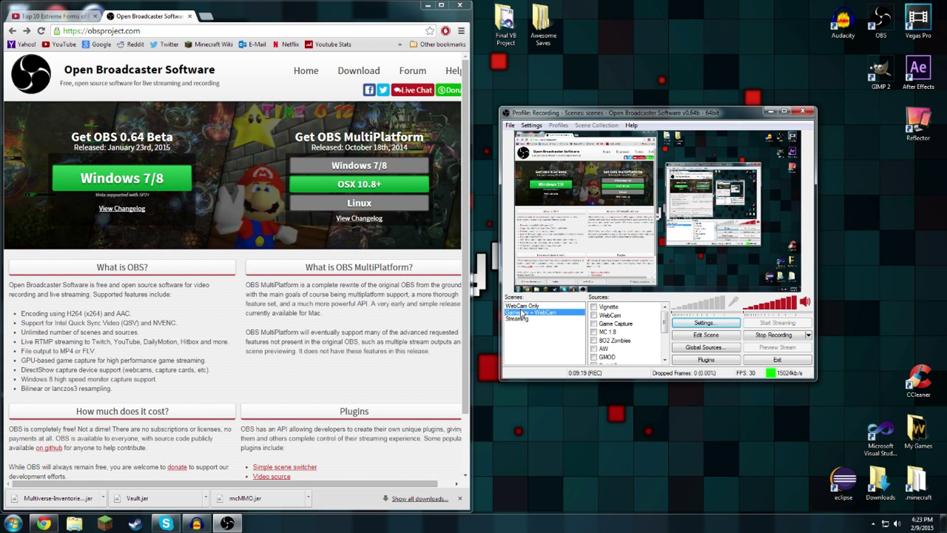
mouse_move(665, 322)
left_mouse_down()
mouse_move(670, 349)
mouse_move(665, 315)
left_mouse_up()
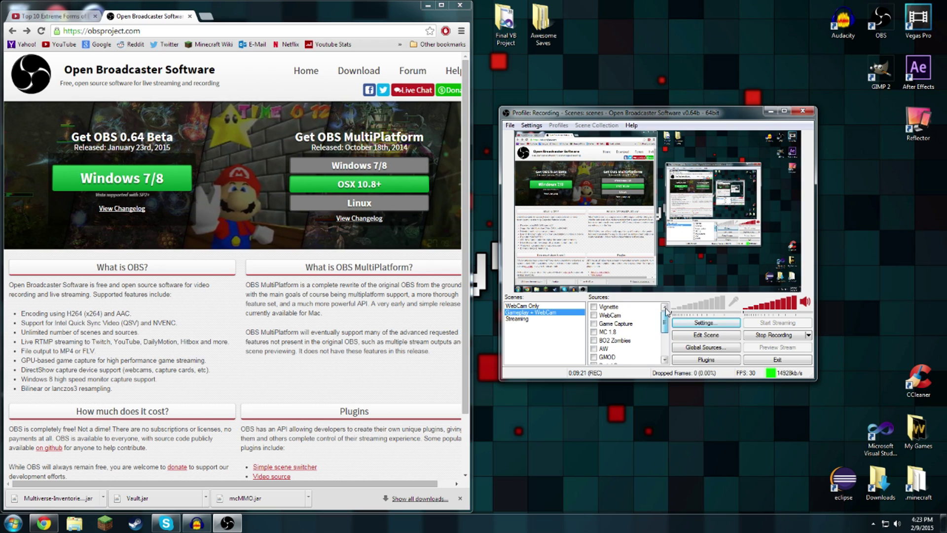
Toggle the Vignette and webcam sources, ending with Vignette switched off.
left_click(595, 308)
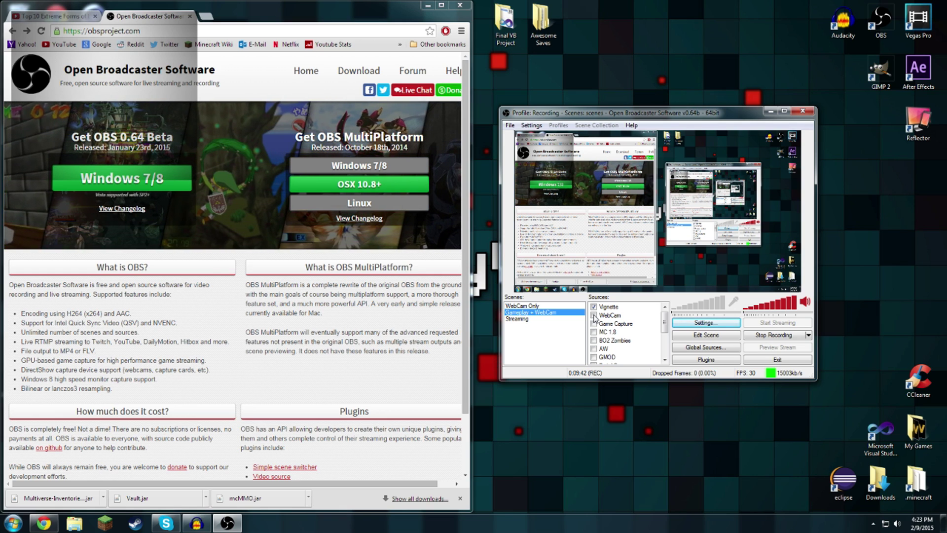
left_click(594, 316)
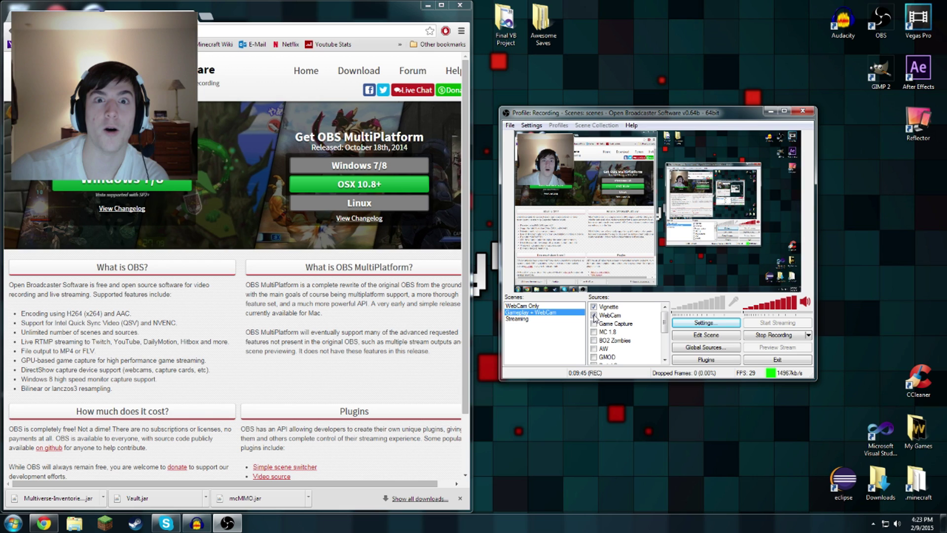
left_click(593, 316)
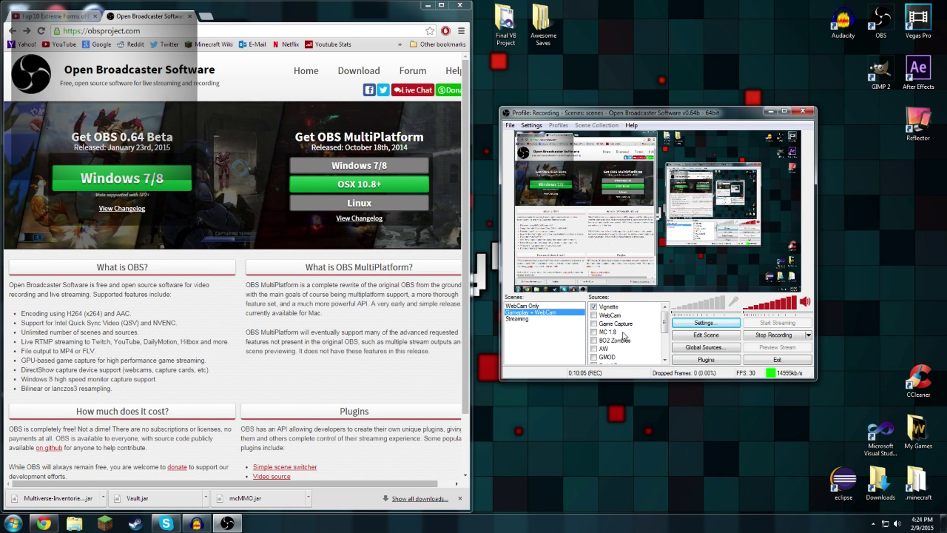
left_click(594, 306)
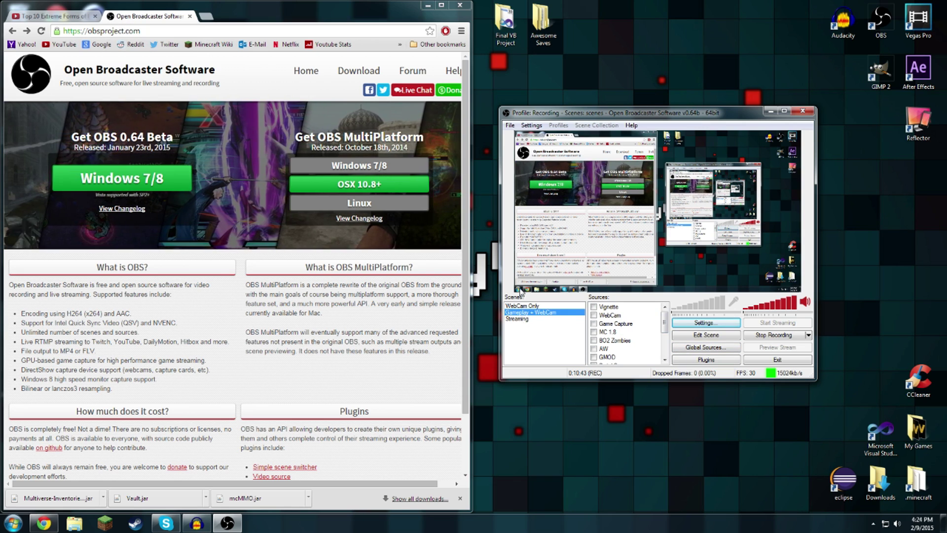
Add a new scene named 'Scene' below Streaming, then bring up the Gameplay + WebCam scene's options.
right_click(519, 332)
left_click(541, 338)
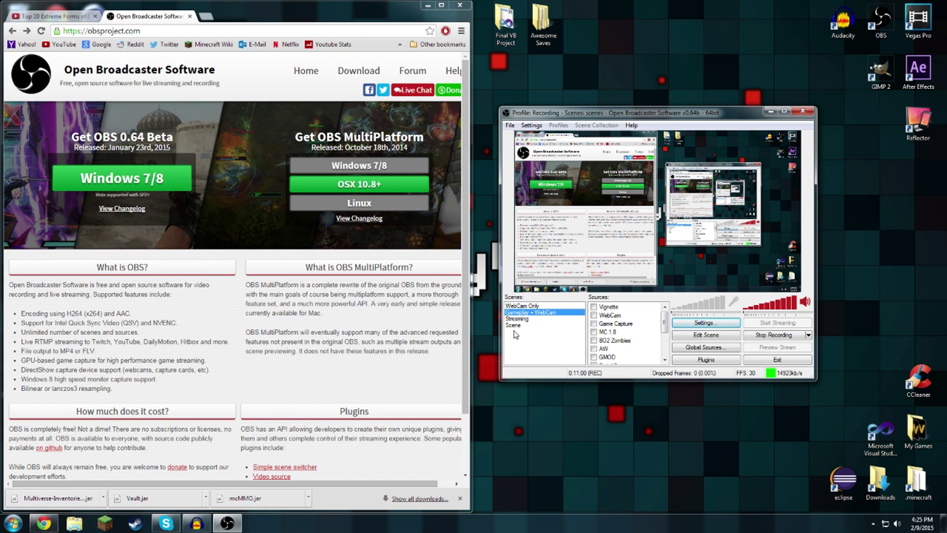
right_click(521, 314)
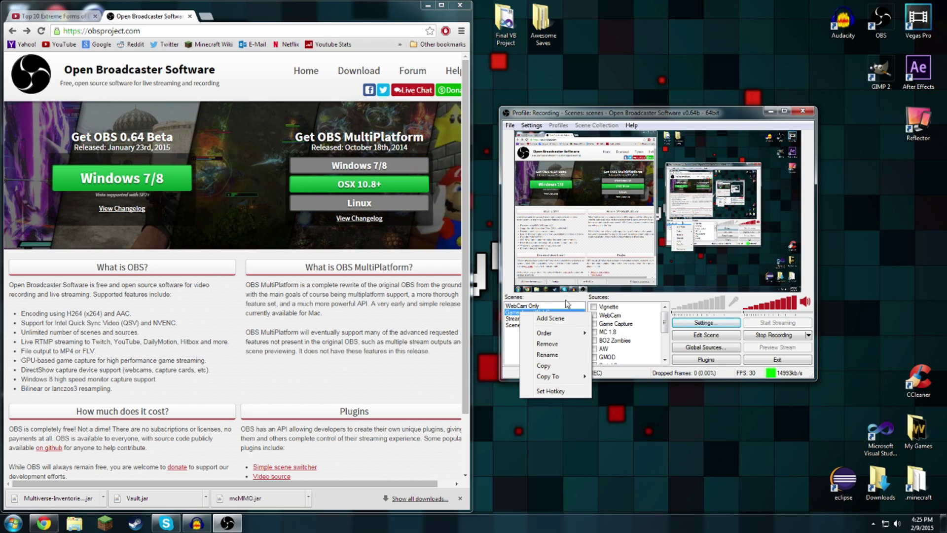
Dismiss the scene menu and add a Game Capture source to the Sources list.
left_click(514, 341)
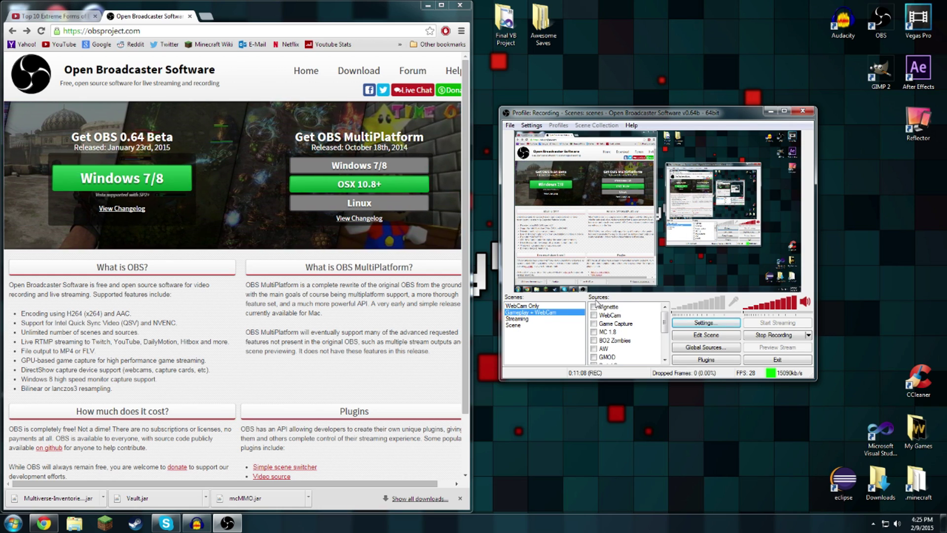
scroll(631, 346, "down", 5)
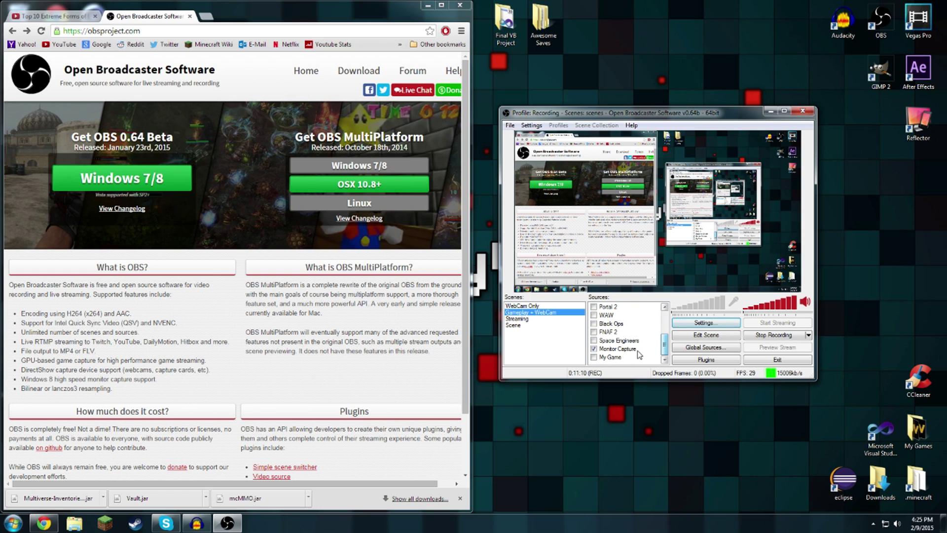
right_click(615, 363)
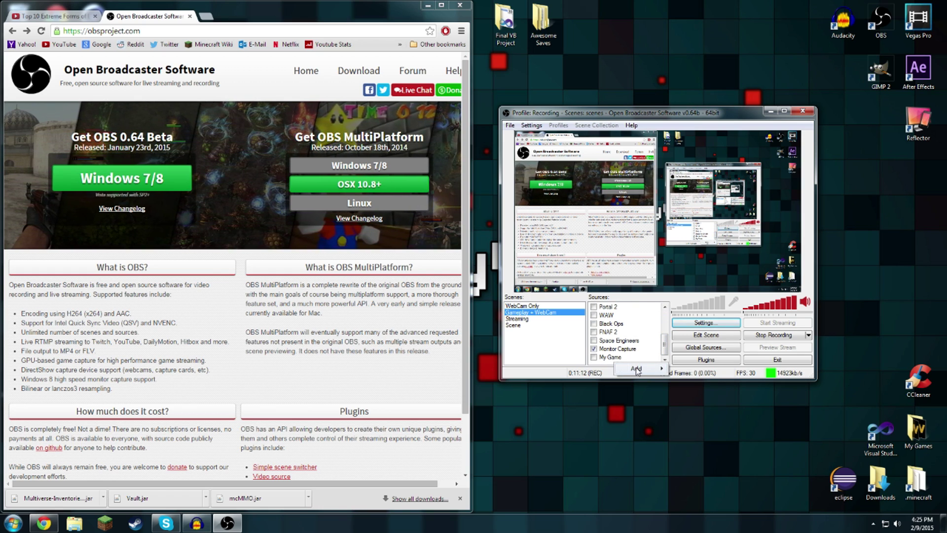
mouse_move(637, 370)
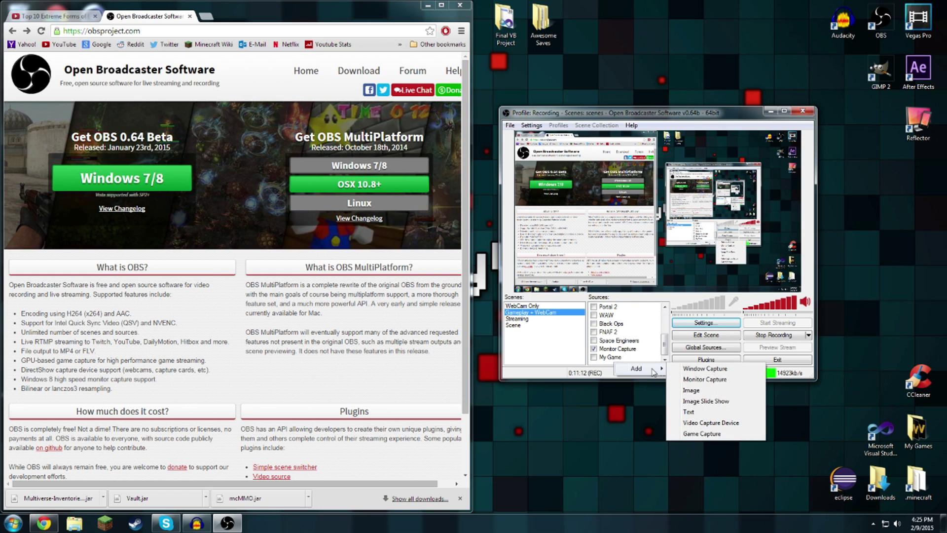
left_click(719, 433)
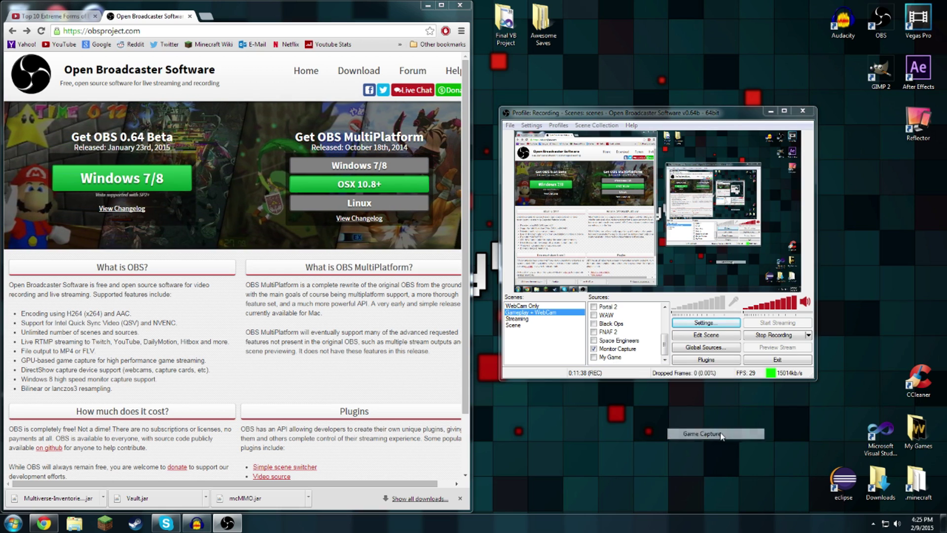
Accept the name Game Capture 2, move its settings dialog lower left, and review the Application list.
left_click(509, 275)
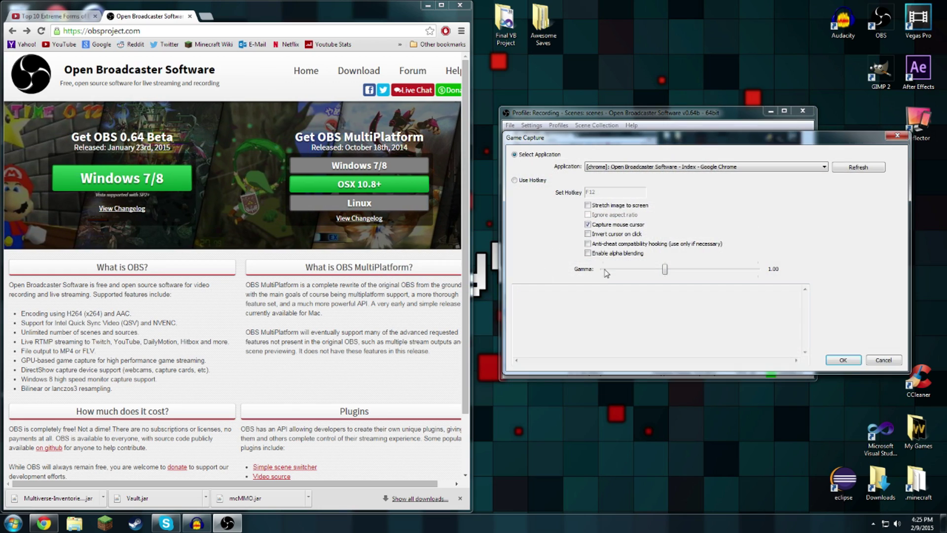
left_click_drag(636, 140, 417, 235)
left_click(495, 262)
left_click(495, 262)
Launch Minecraft from its desktop shortcut, move the launcher log aside, and press Play.
left_click(105, 523)
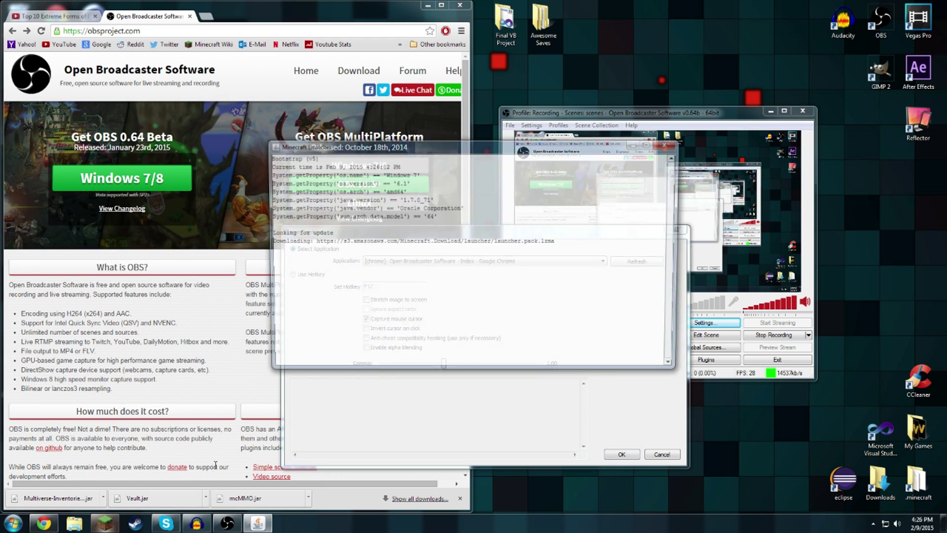
left_click(366, 343)
left_click(465, 261)
left_click(465, 268)
left_click_drag(428, 148, 189, 59)
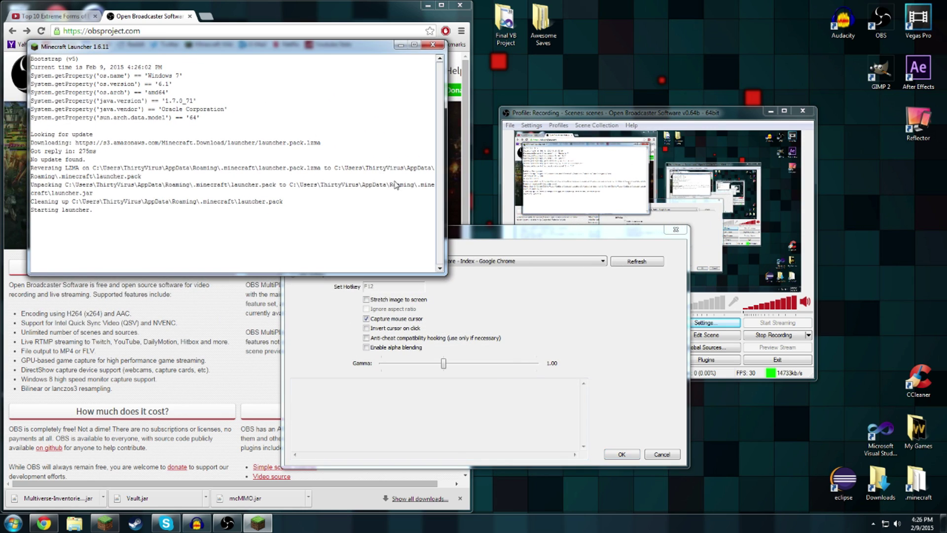
left_click(230, 309)
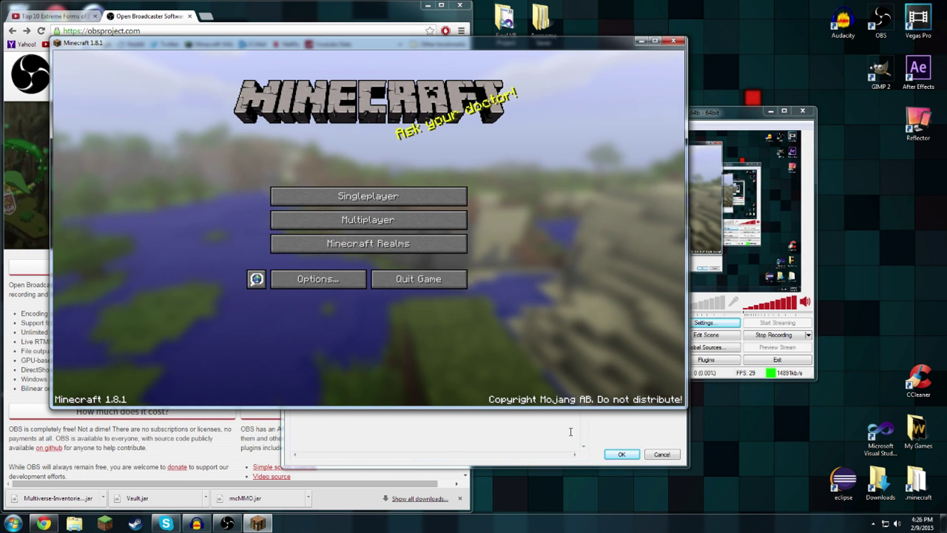
Back in OBS, check whether Minecraft appears in the Game Capture Application list.
key("alt+Tab")
left_click(511, 256)
left_click(670, 454)
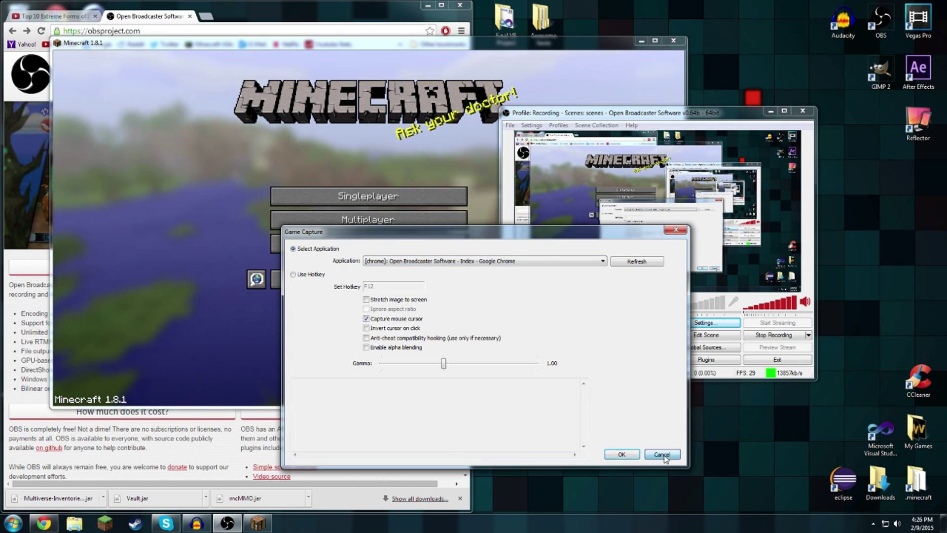
Cancel the Chrome capture and add Game Capture 2 targeting the javaw Minecraft 1.8.1 window.
left_click(663, 454)
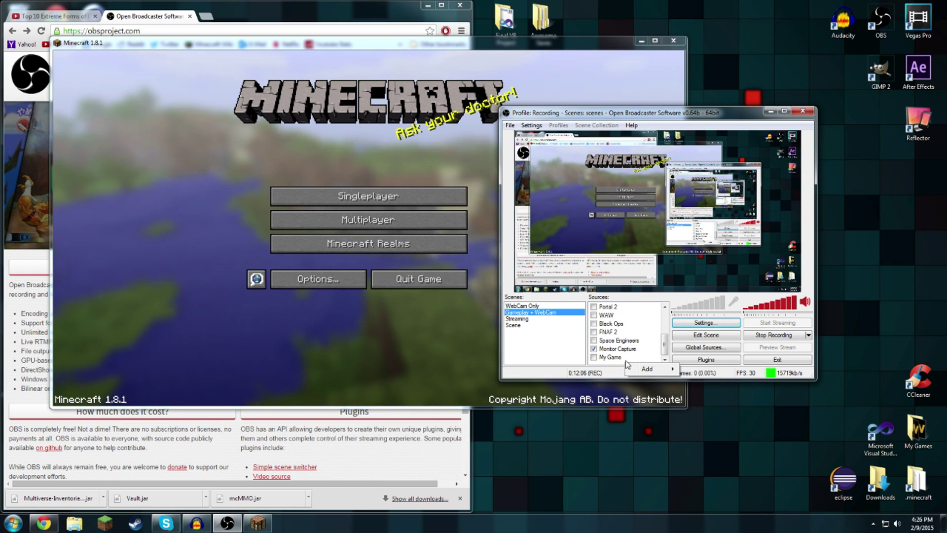
mouse_move(645, 370)
left_click(706, 434)
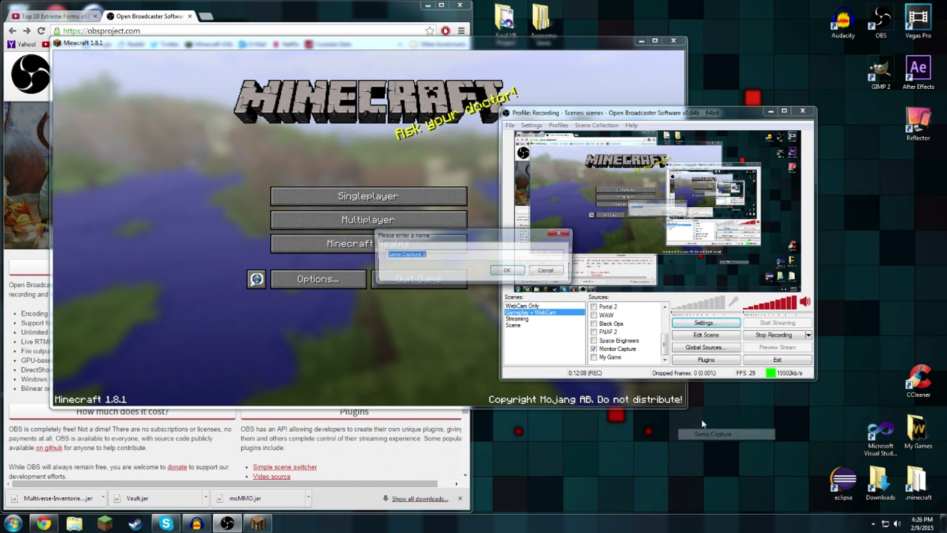
left_click(508, 274)
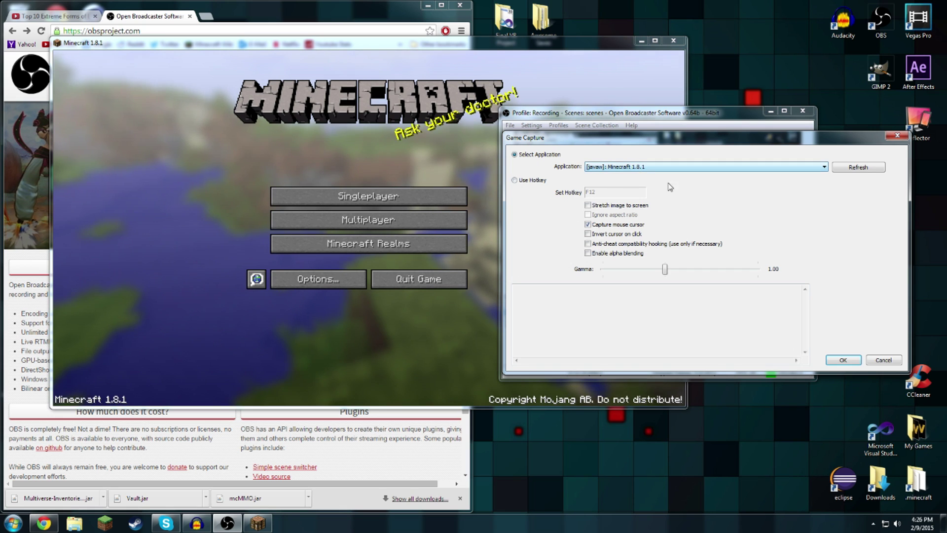
left_click(843, 360)
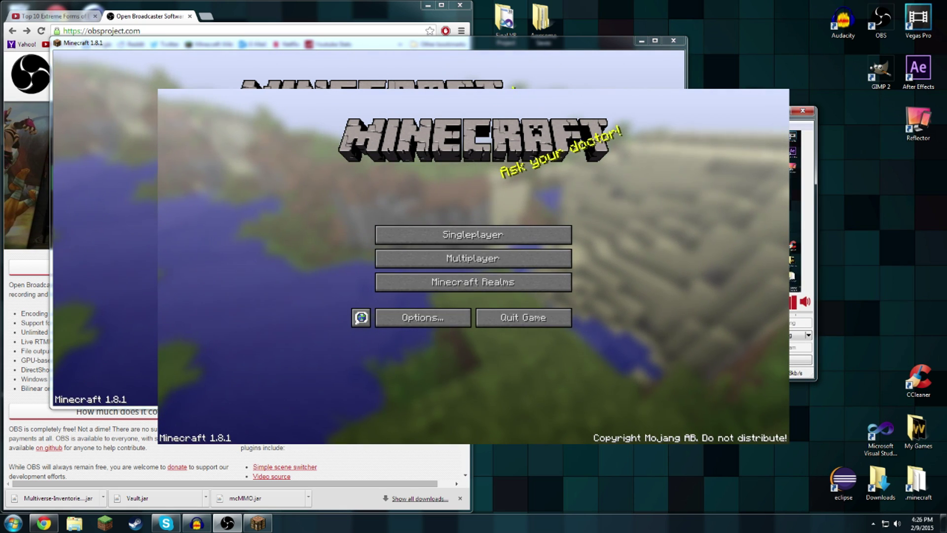
Toggle the Game Capture 2 source off and on to confirm it shows the Minecraft menu.
left_click(594, 307)
left_click(594, 307)
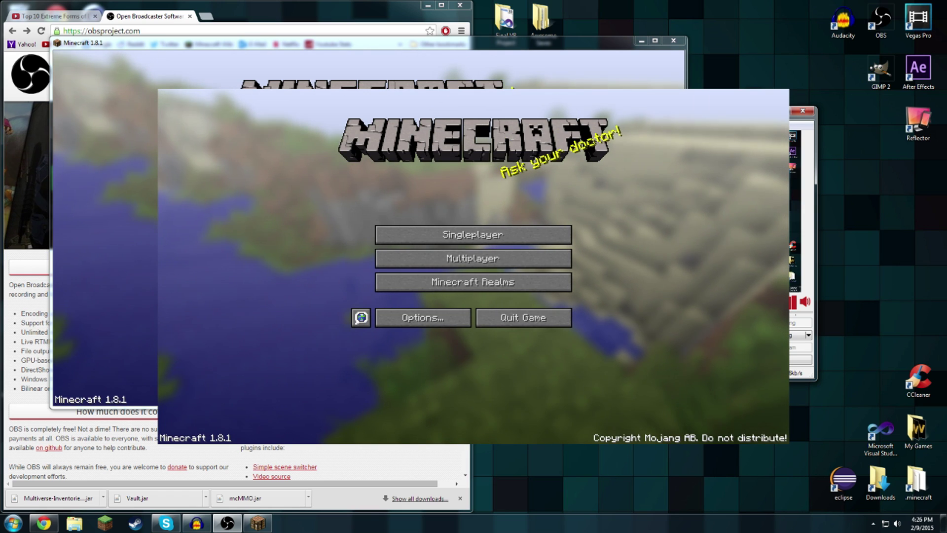
left_click(594, 307)
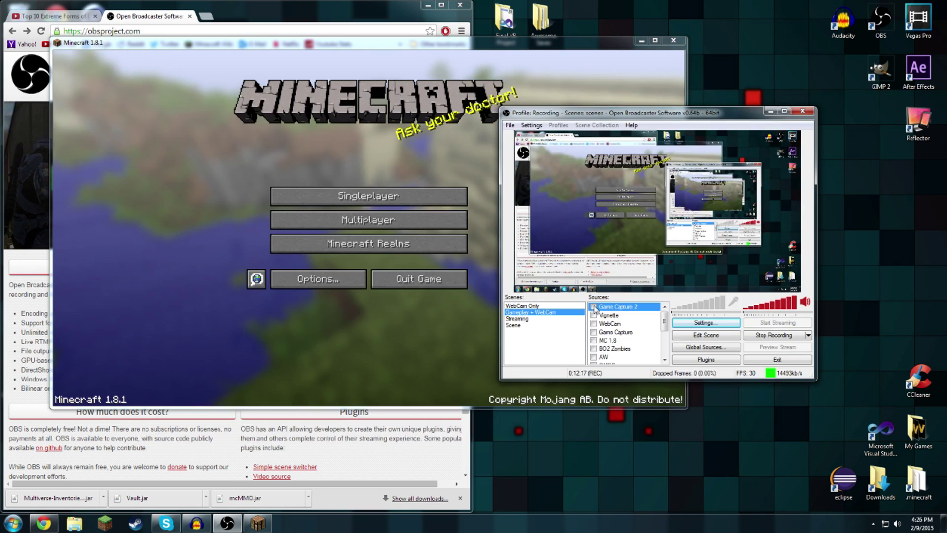
left_click(594, 307)
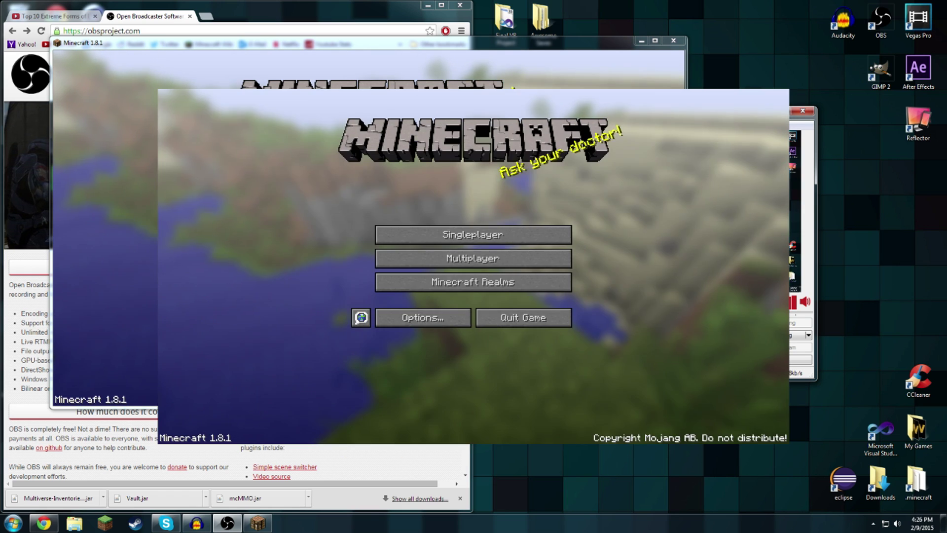
left_click(594, 307)
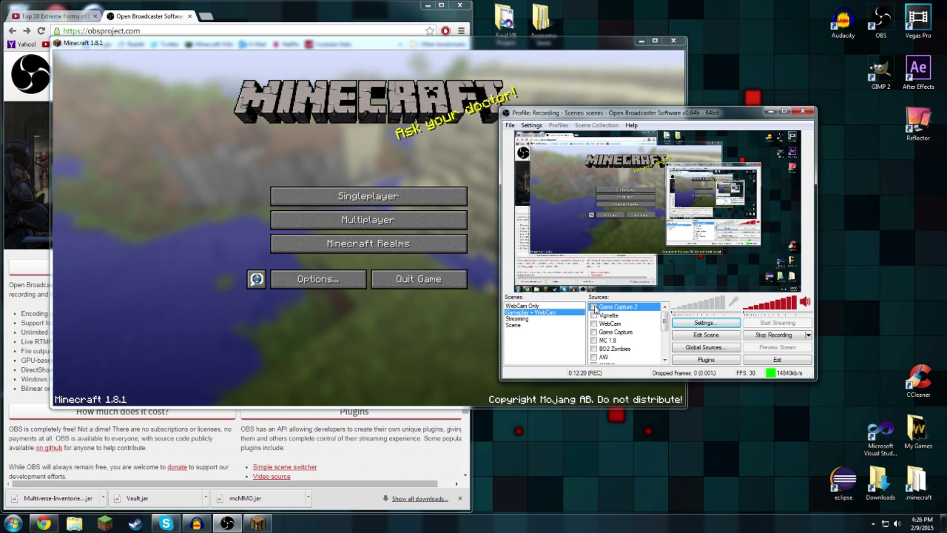
left_click(595, 307)
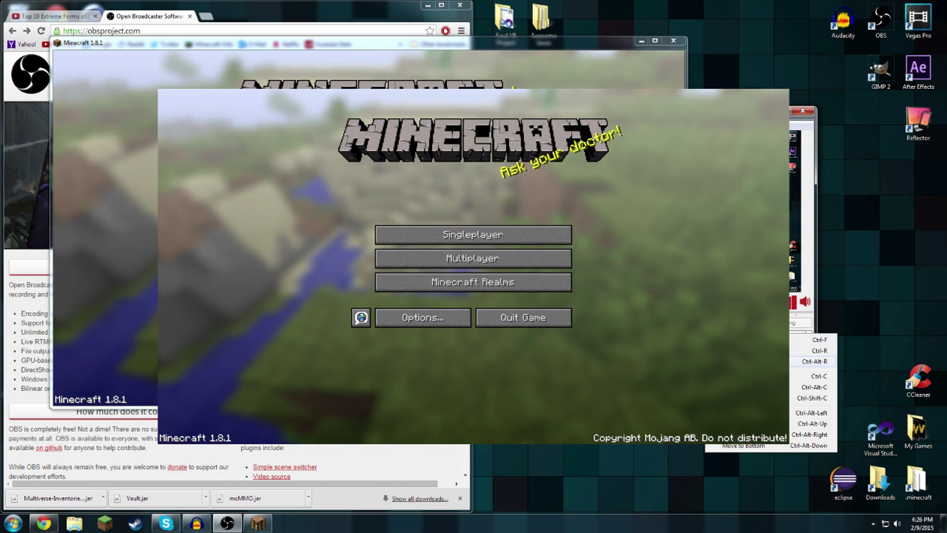
Close the shortcut menu, then switch Minecraft to fullscreen with F11 and back to windowed.
key("Escape")
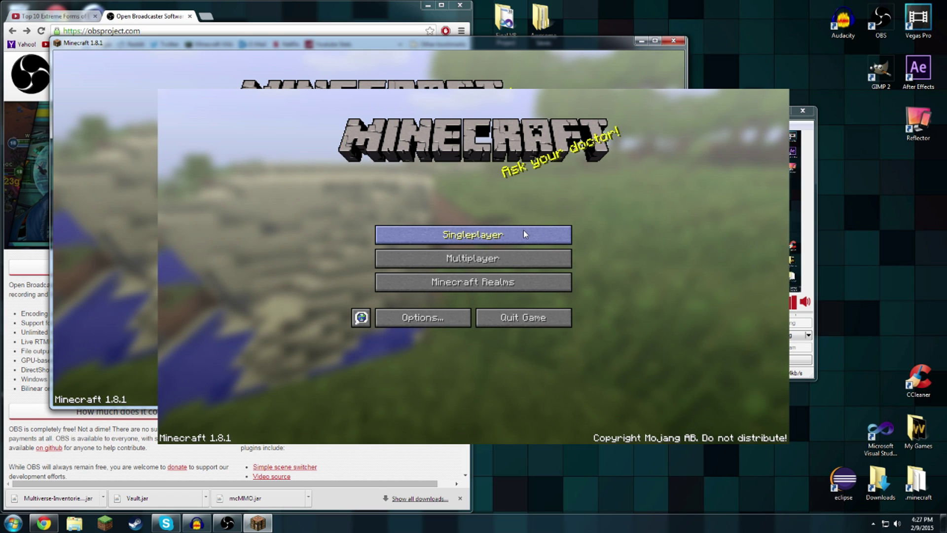
key("F11")
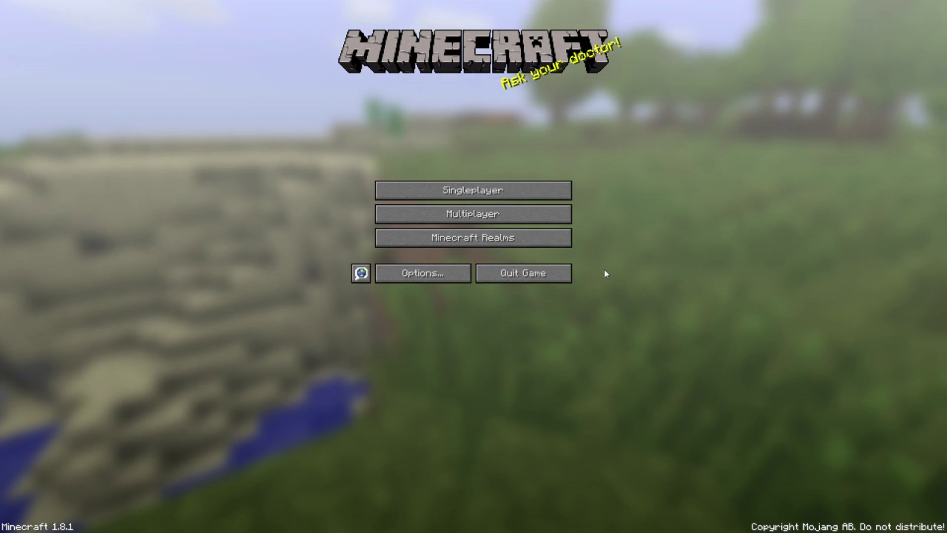
key("F11")
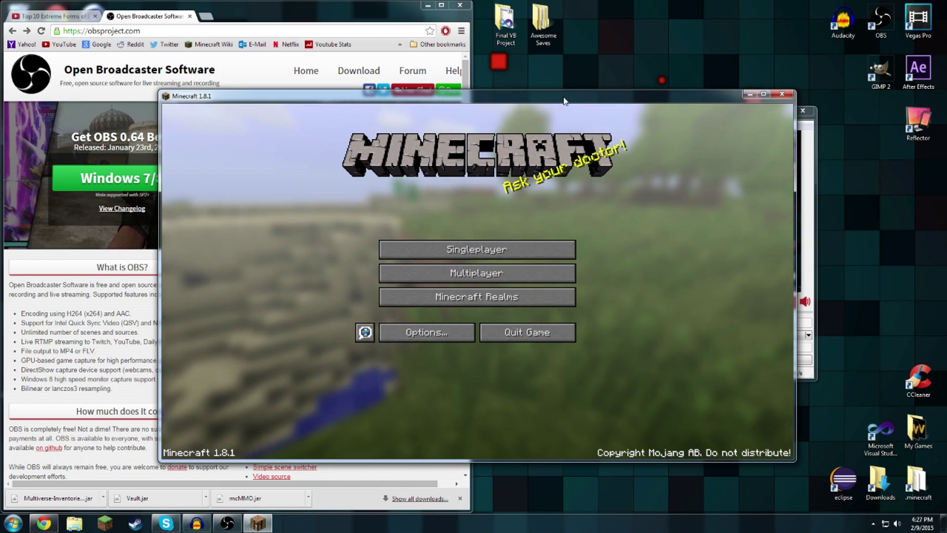
Close the Minecraft game and delete the Game Capture 2 source from Sources.
left_click_drag(564, 100, 365, 63)
key("alt+F4")
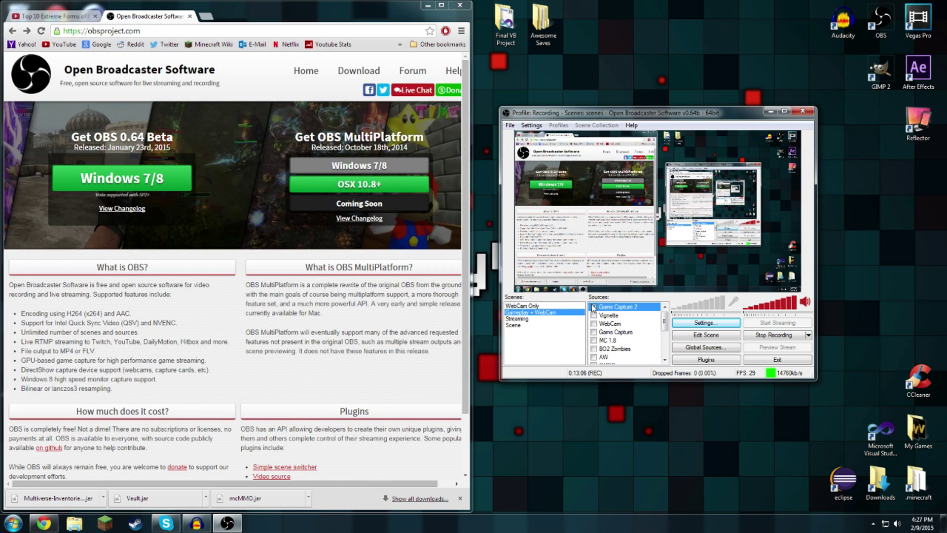
right_click(610, 310)
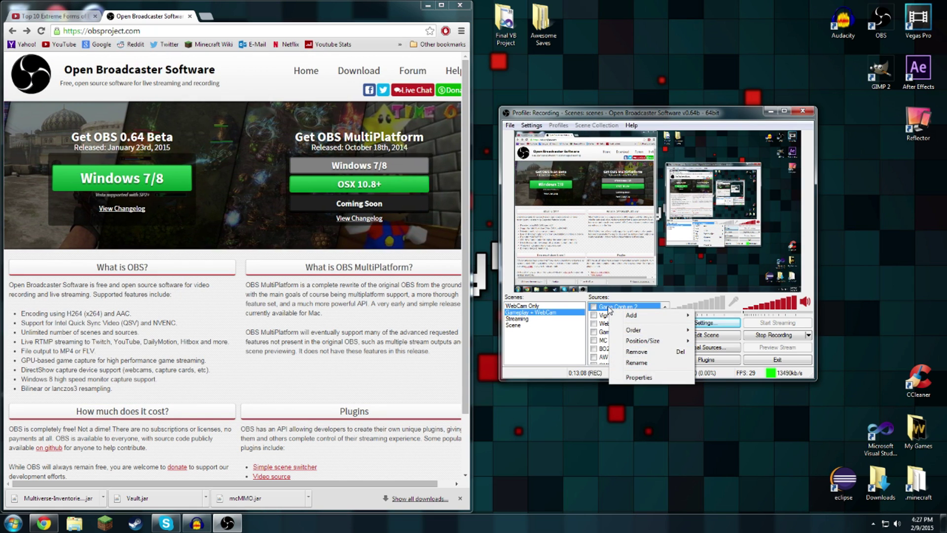
left_click(636, 351)
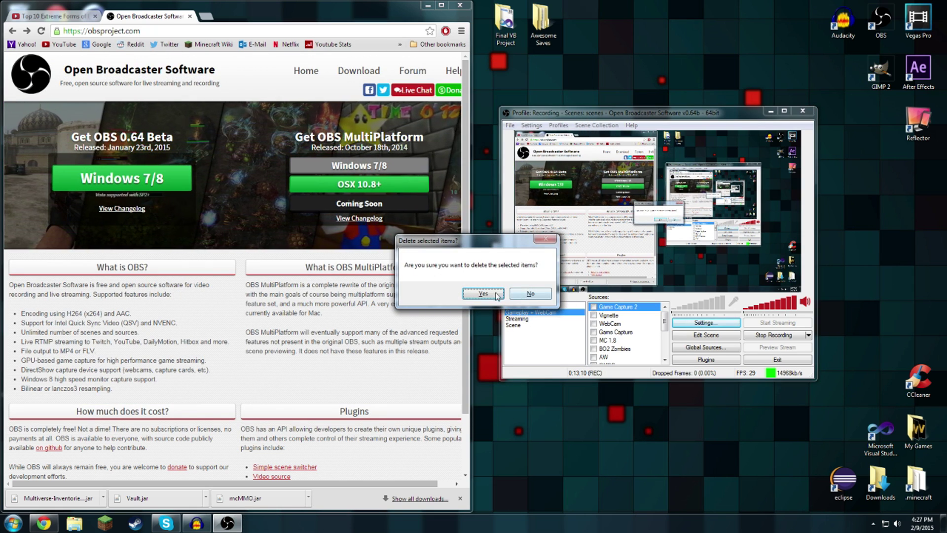
left_click(497, 295)
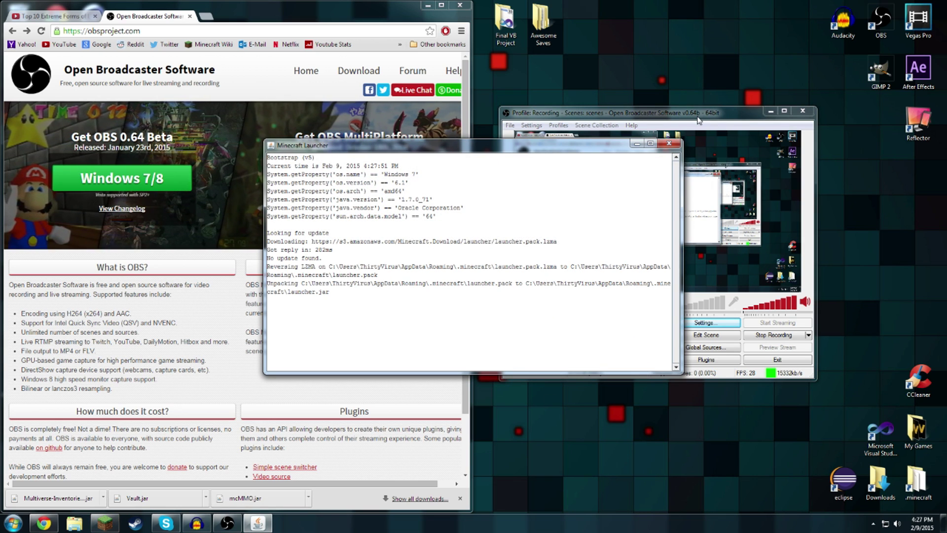
Move OBS to the right edge and relaunch Minecraft with Play in the launcher.
left_click_drag(700, 120, 833, 131)
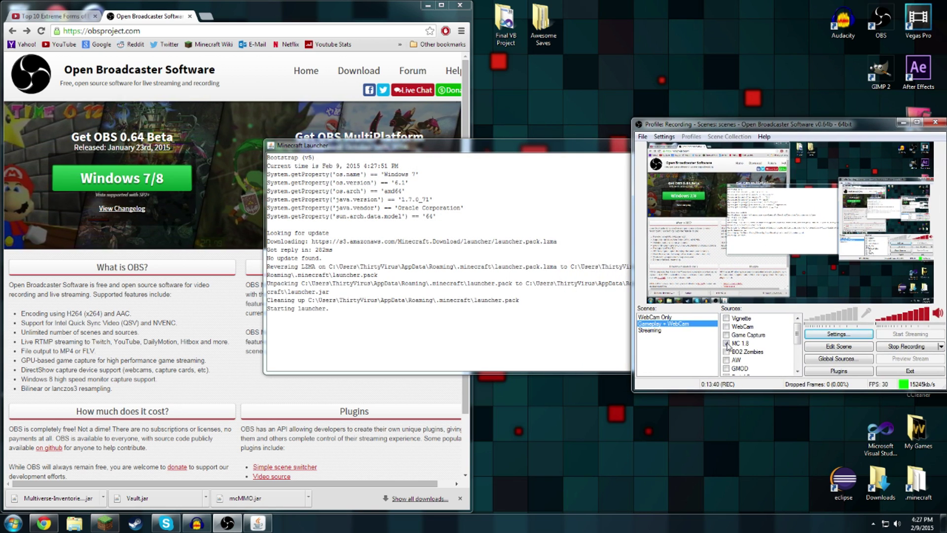
left_click(483, 408)
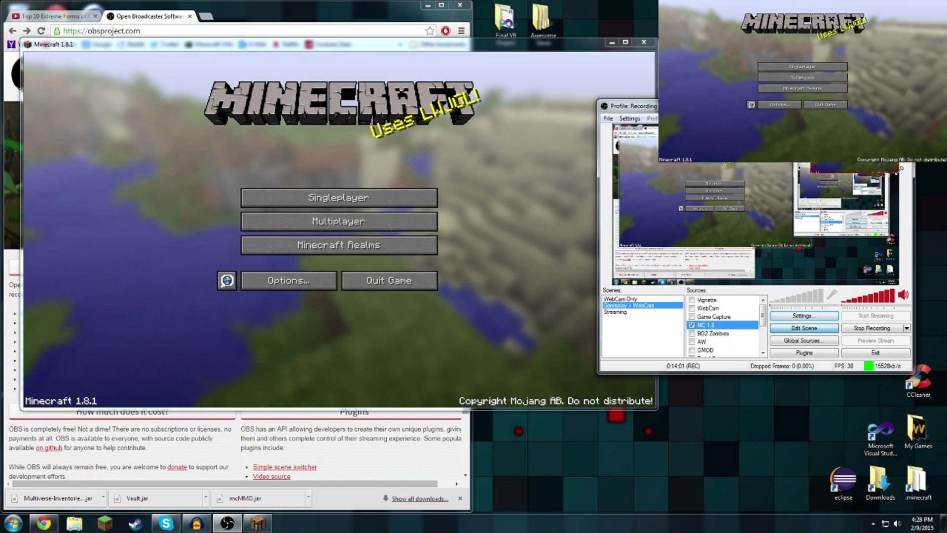
Reshape the Minecraft window shorter and wider beside OBS, shifting OBS to the left.
left_click_drag(897, 169, 794, 235)
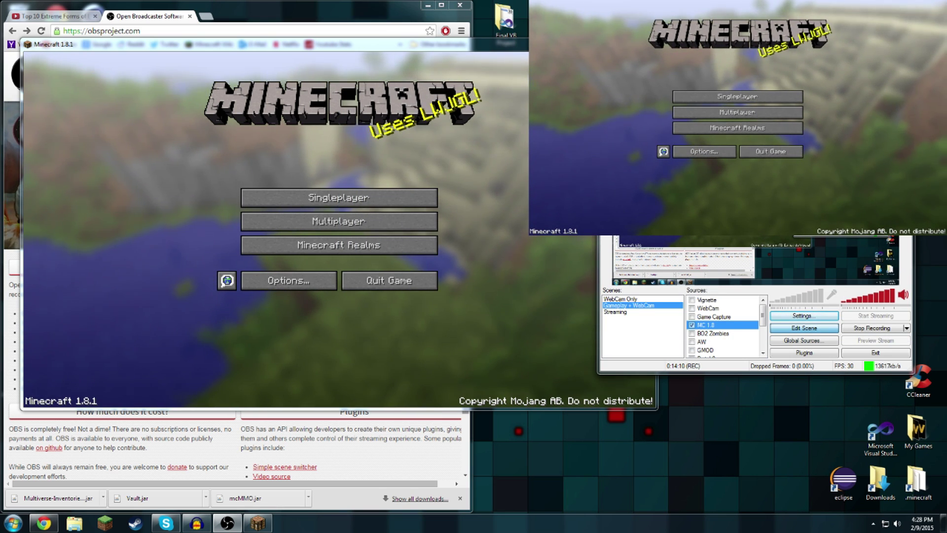
left_click_drag(732, 106, 220, 181)
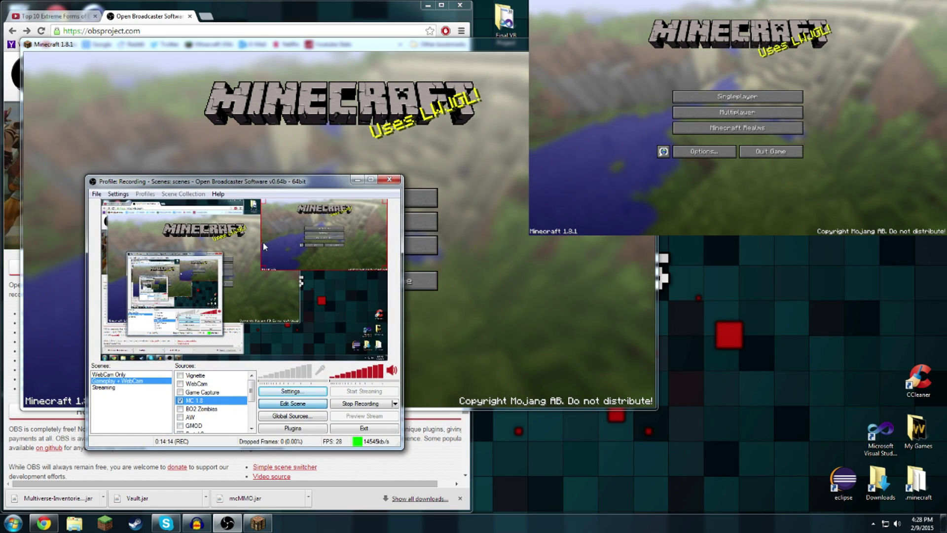
mouse_move(529, 183)
left_mouse_down()
mouse_move(845, 182)
mouse_move(529, 183)
left_mouse_up()
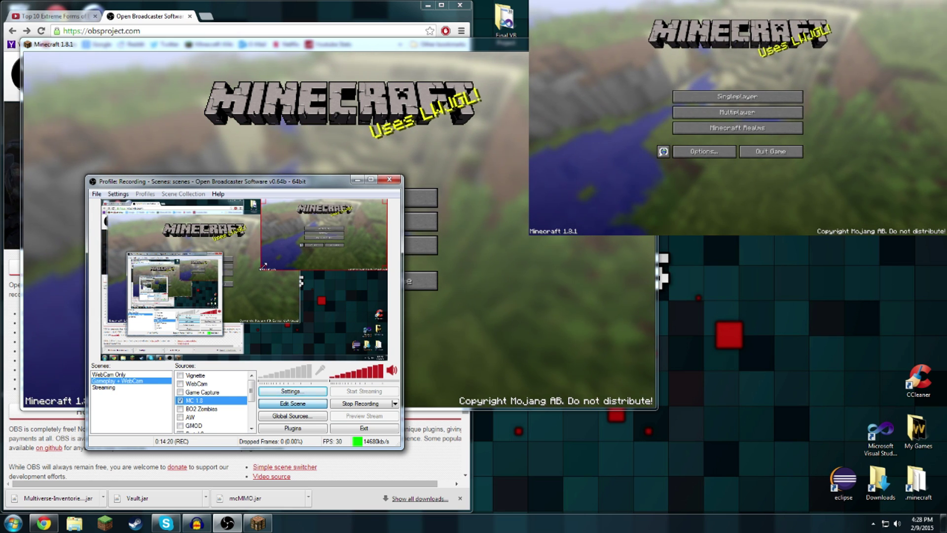
left_click_drag(529, 235, 729, 469)
Open the Singleplayer world list, return to the title menu, and reposition OBS on the right.
left_click(429, 198)
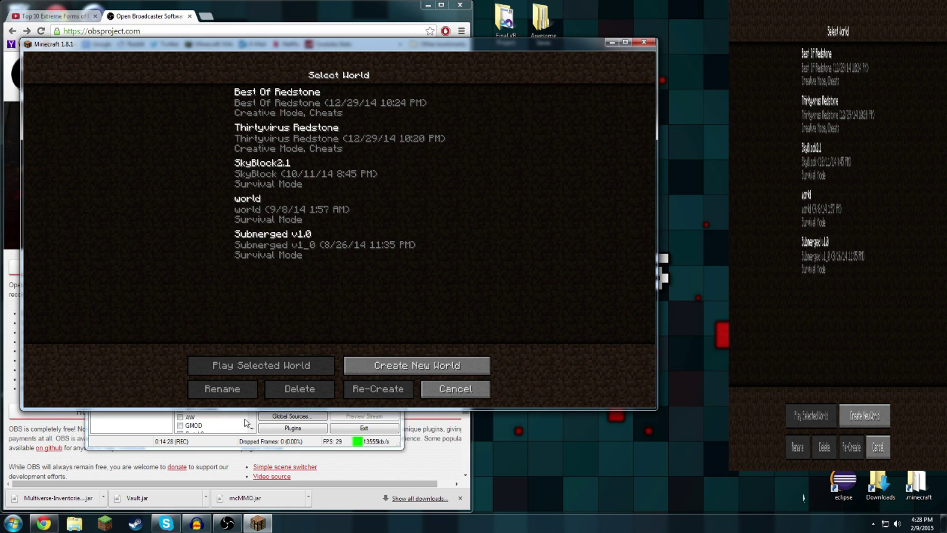
left_click(225, 449)
left_click_drag(198, 183, 674, 141)
left_click(353, 224)
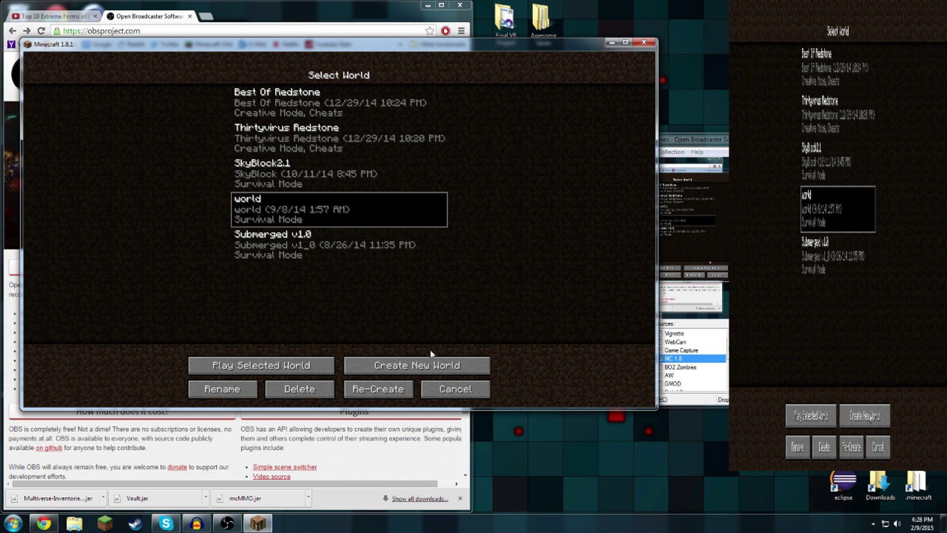
left_click(455, 390)
left_click_drag(701, 140, 638, 143)
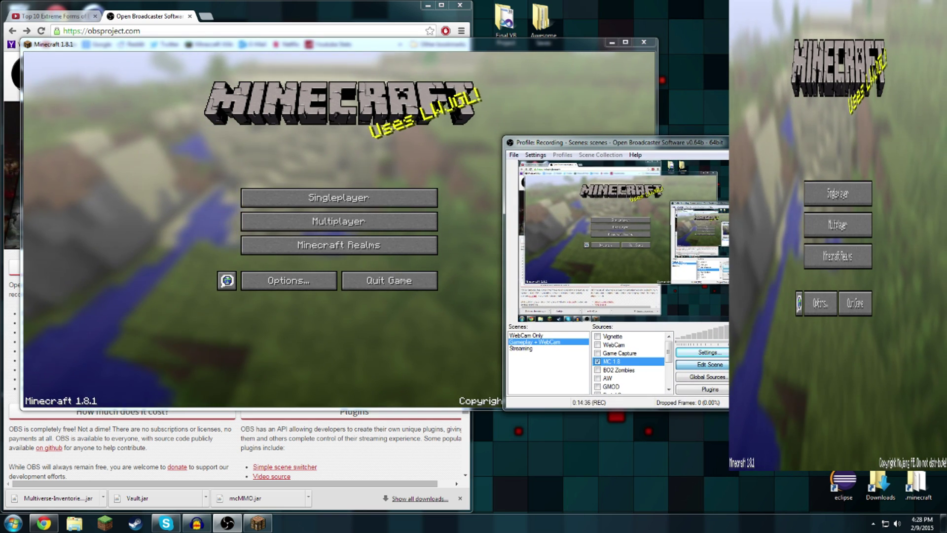
Use Position/Size to reset the MC 1.8 source's cropping, then reset it to full size.
right_click(637, 333)
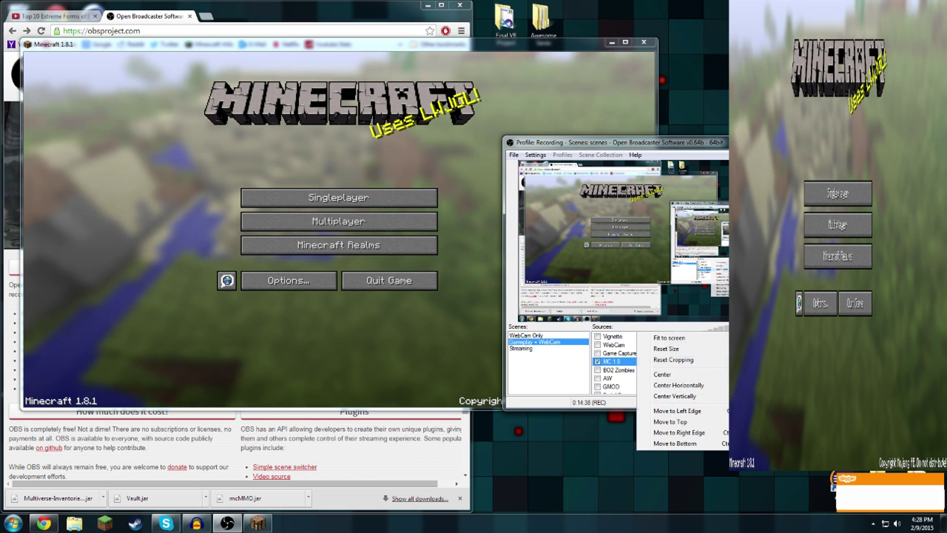
left_click(680, 360)
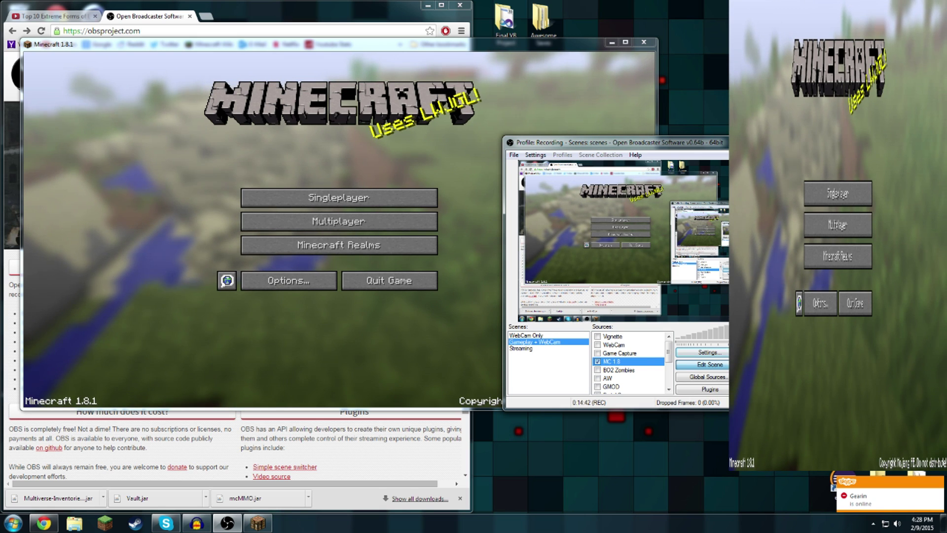
right_click(612, 364)
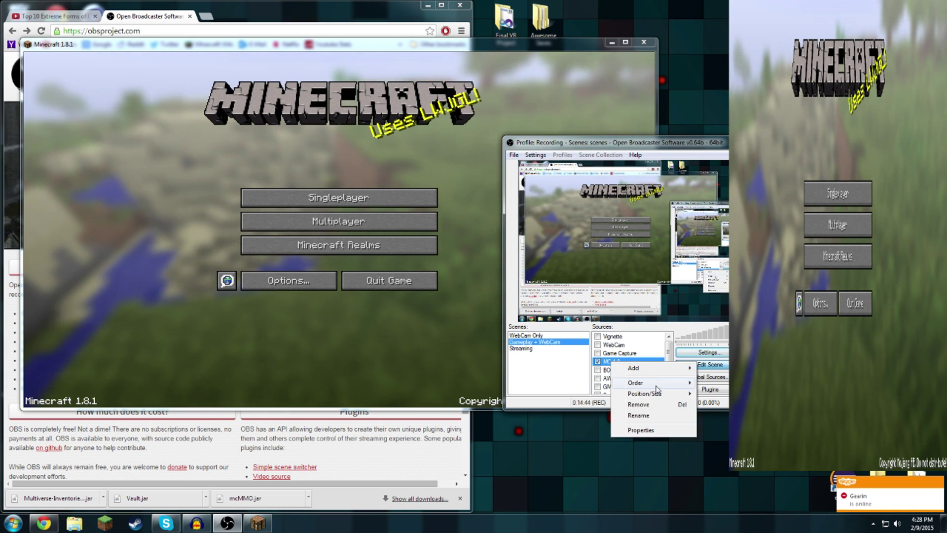
mouse_move(656, 393)
left_click(719, 405)
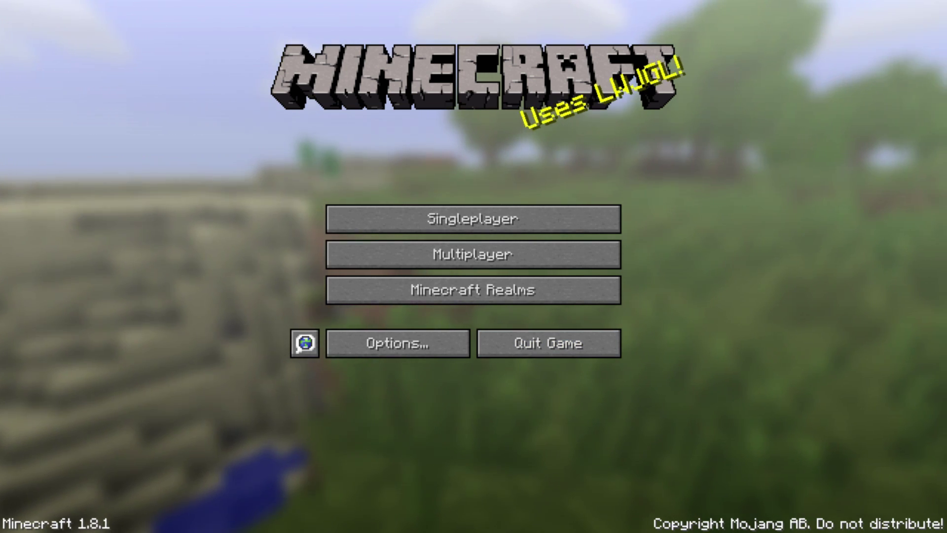
Quit Minecraft and select the Monitor Capture source in OBS.
left_click(556, 341)
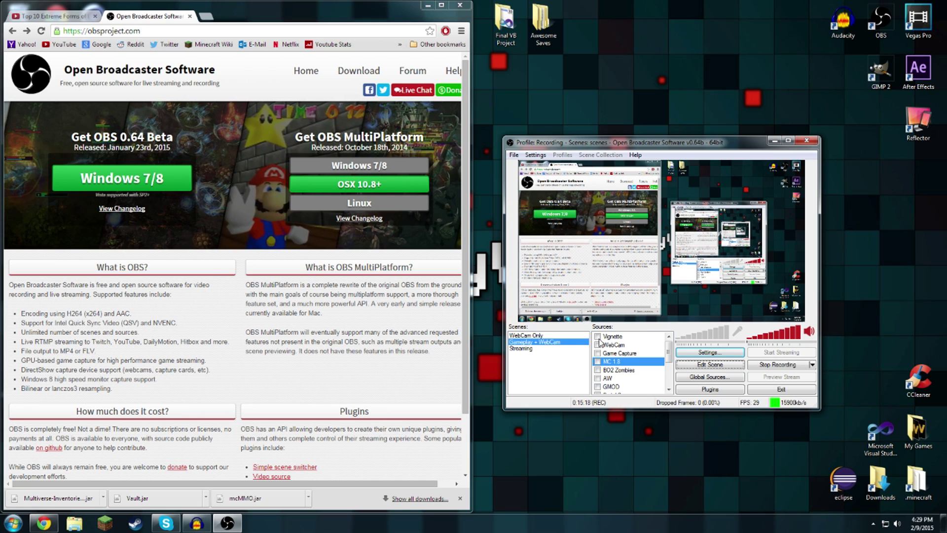
scroll(655, 388, "down", 3)
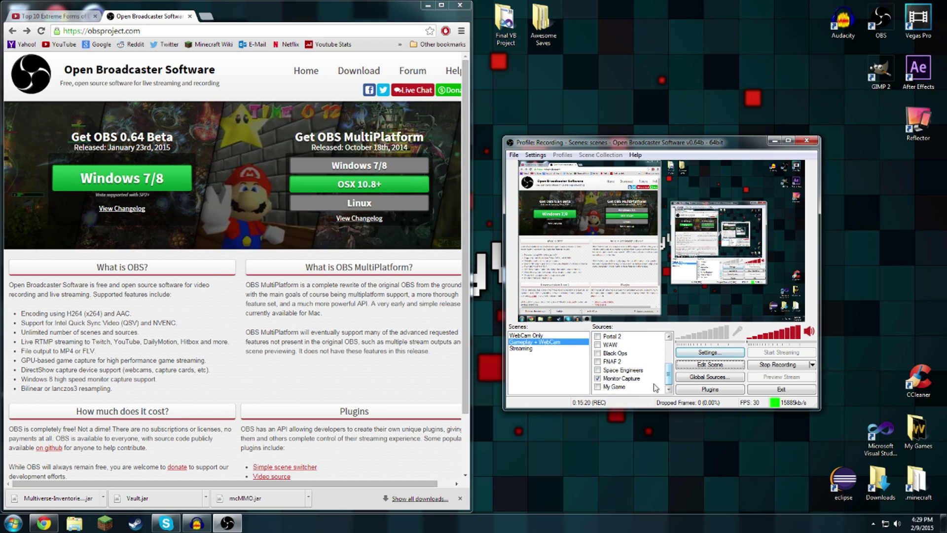
left_click(641, 378)
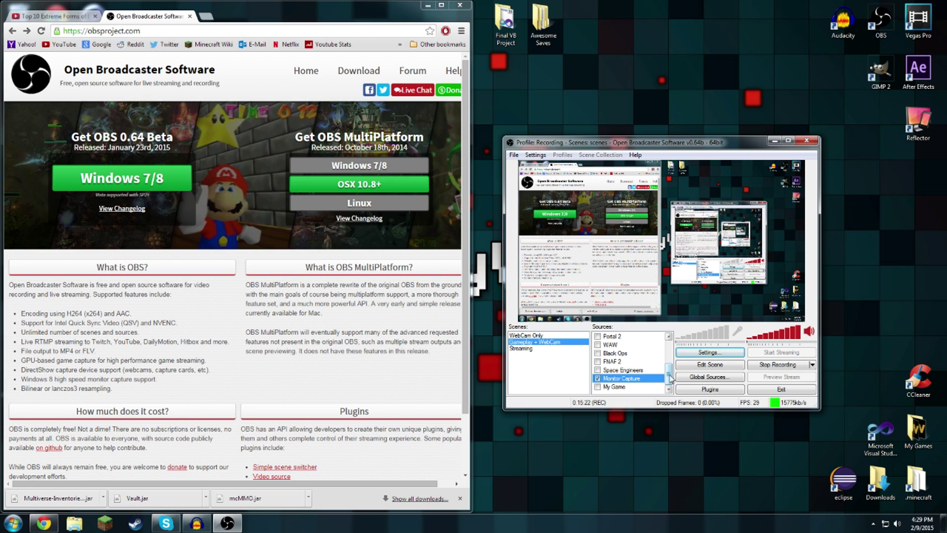
Briefly enable the Vignette overlay in Sources, then disable it again.
scroll(670, 379, "up", 3)
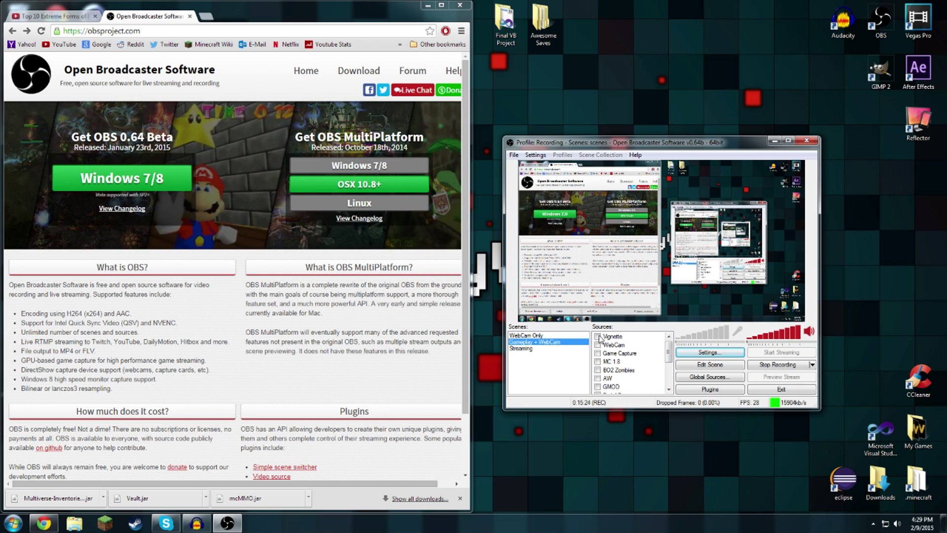
left_click(597, 336)
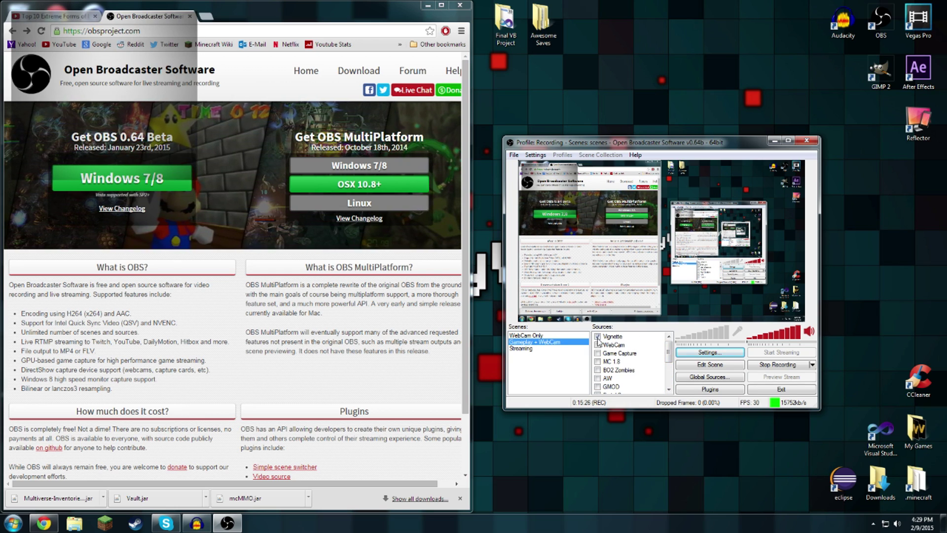
left_click(598, 336)
scroll(670, 355, "down", 3)
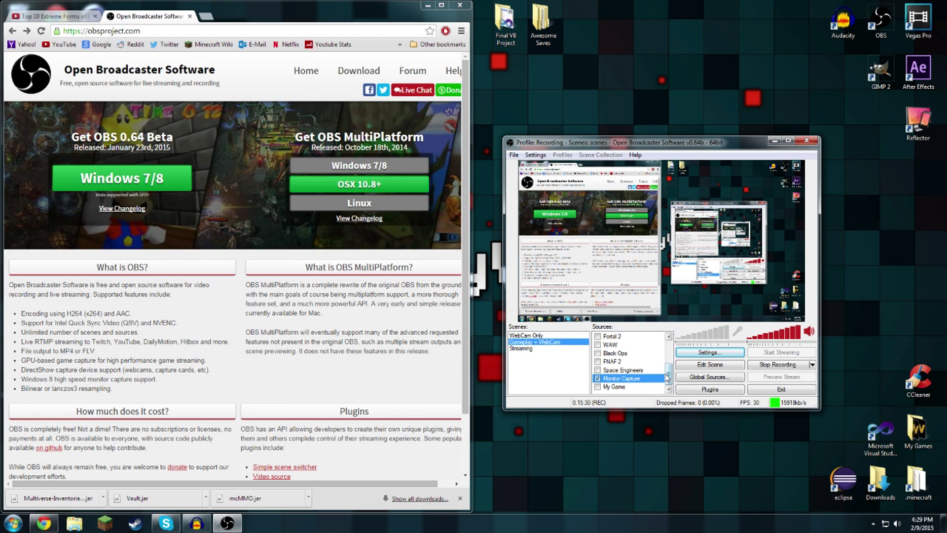
scroll(668, 378, "up", 3)
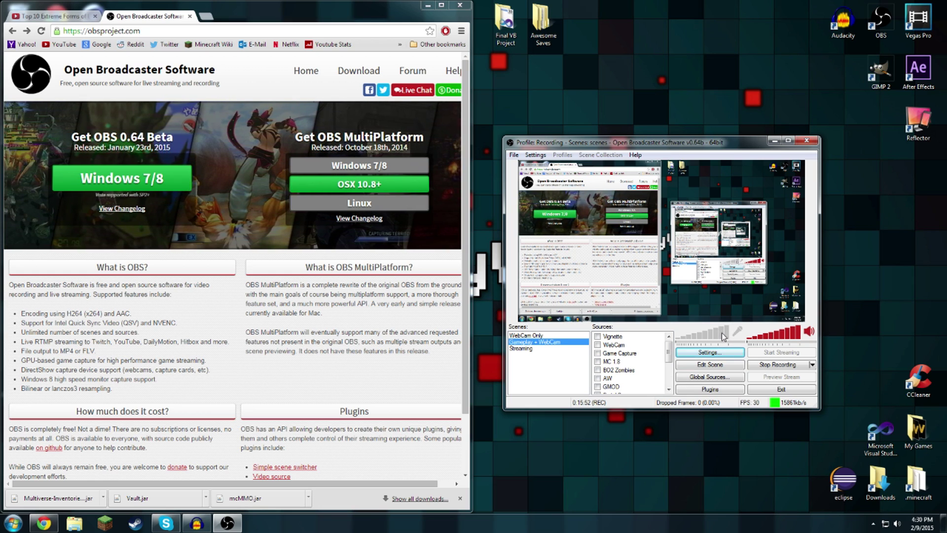
Toggle the microphone so it ends muted, and move the OBS window up and left.
left_click(740, 341)
left_click(739, 331)
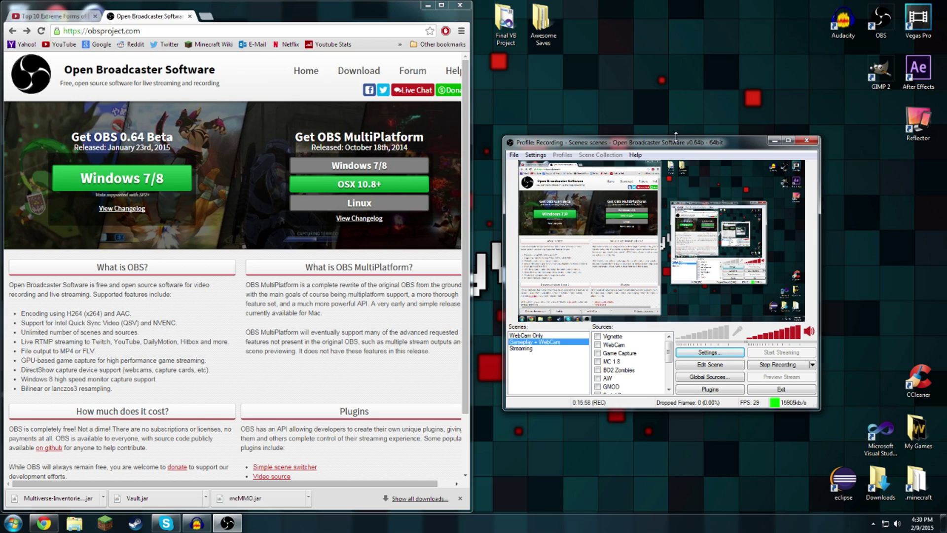
left_click_drag(672, 147, 480, 135)
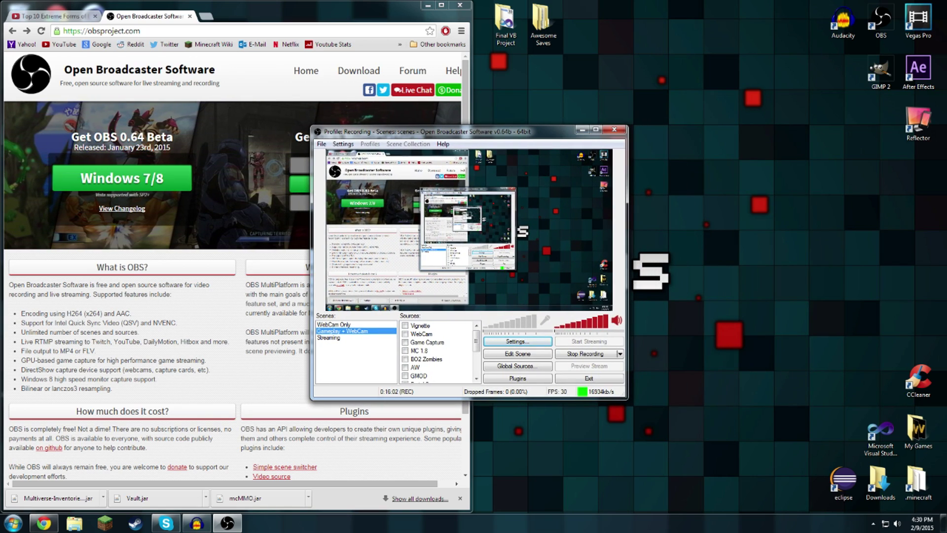
Lower the Audacity window, minimise Chrome, and reposition OBS over the desktop.
key("alt+Tab")
left_click_drag(740, 108, 743, 130)
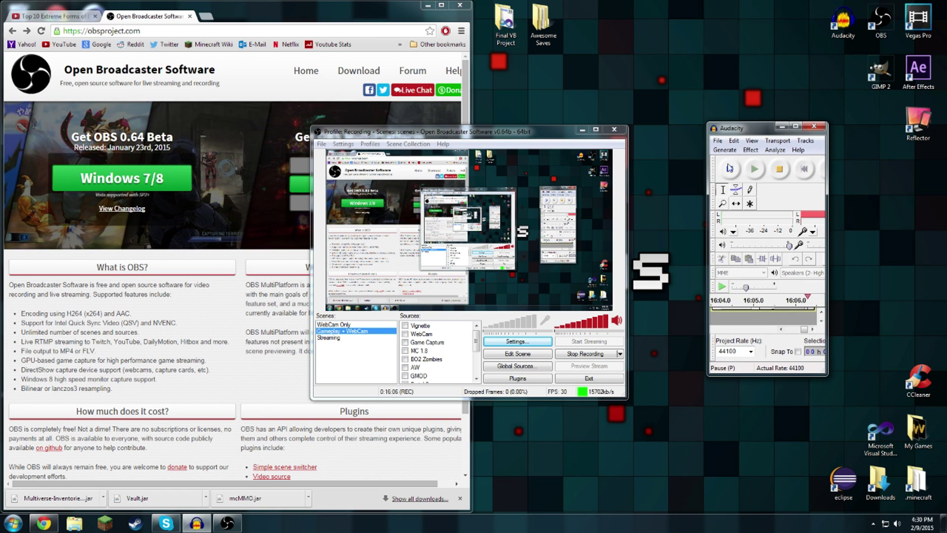
left_click(428, 5)
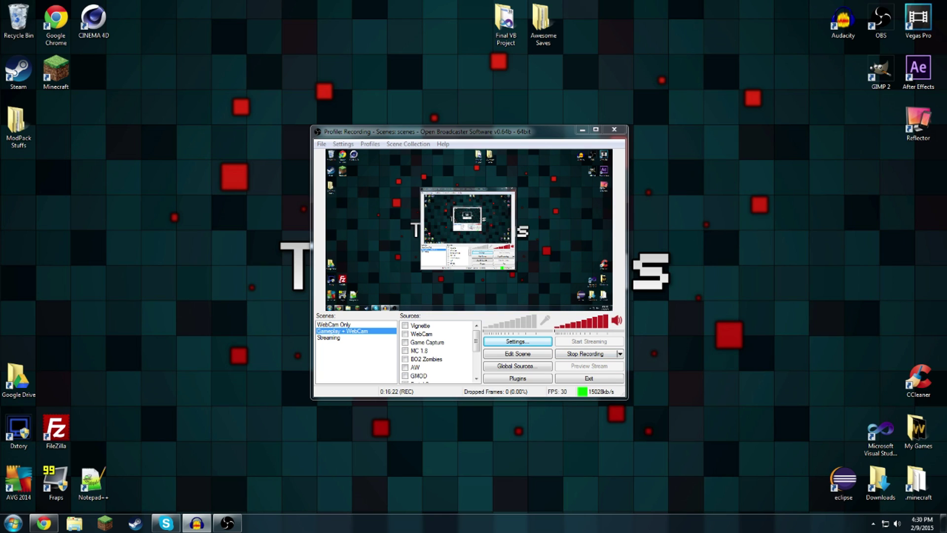
left_click_drag(531, 136, 438, 125)
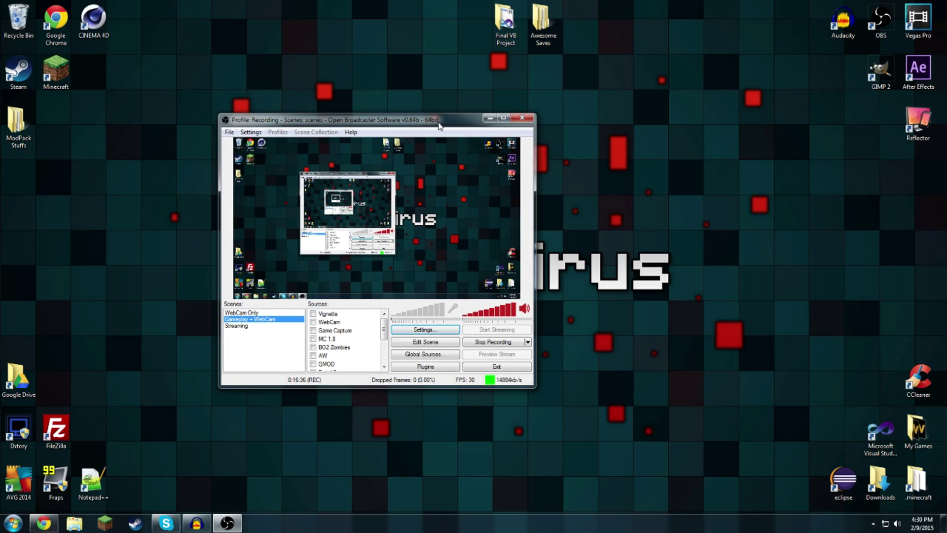